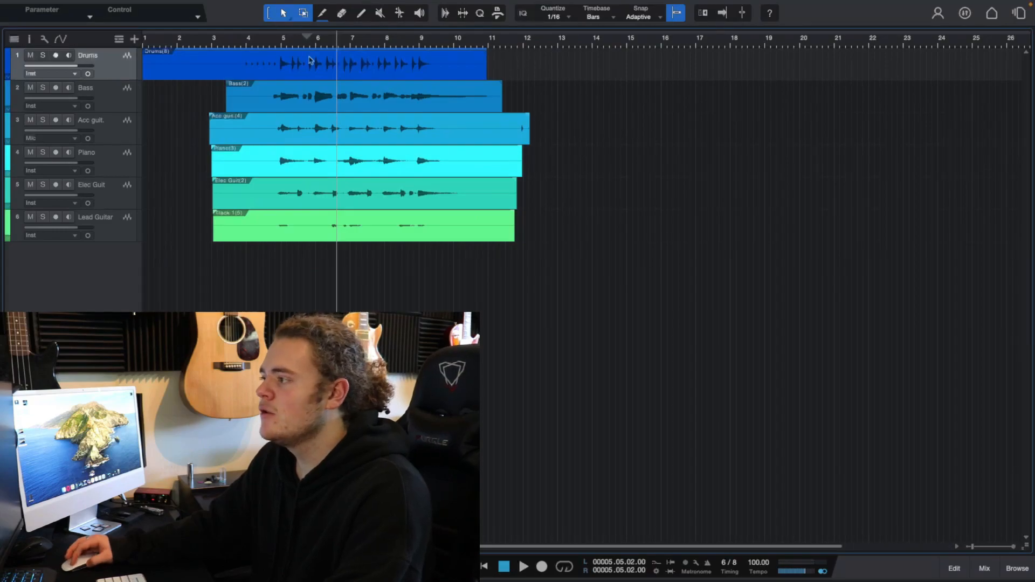
{"action": "left_click_drag", "start_coordinate": [389, 113], "coordinate": [378, 73]}
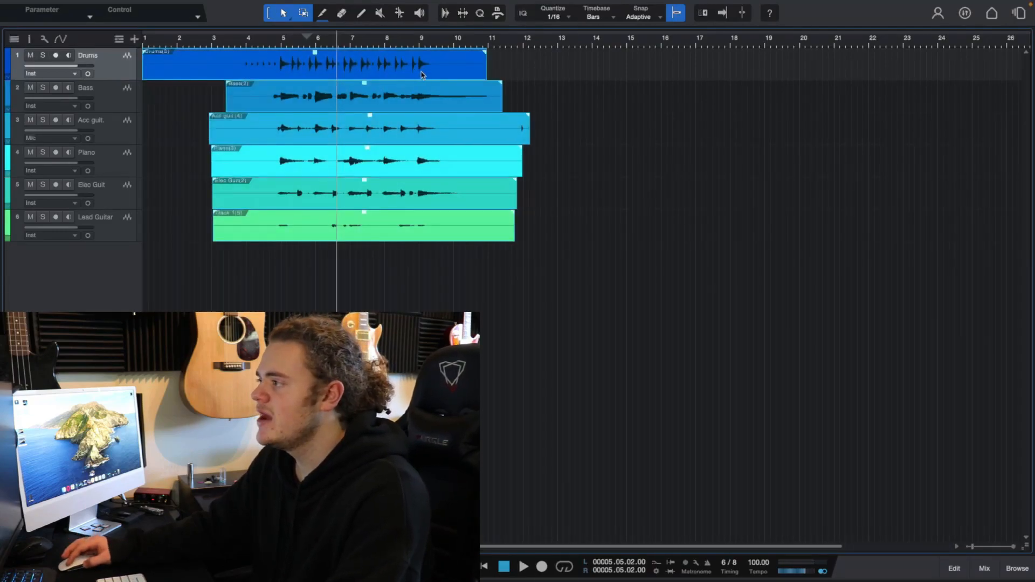
{"action": "left_click", "coordinate": [431, 55]}
{"action": "scroll", "coordinate": [431, 55], "scroll_direction": "up", "scroll_amount": 5}
{"action": "left_click_drag", "start_coordinate": [440, 56], "coordinate": [400, 57]}
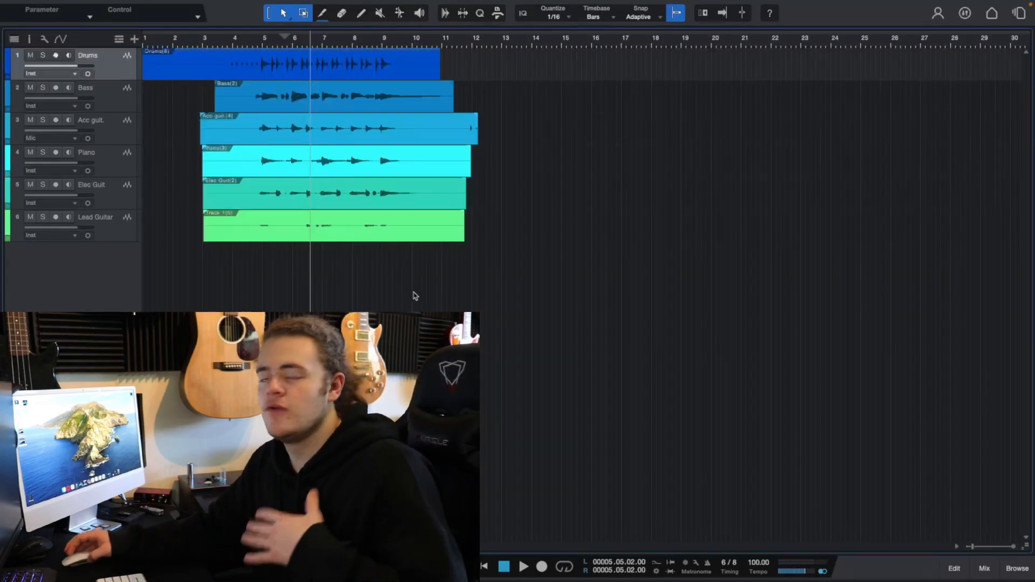
Set the Split Tool as the Arrow Tool's alternative tool
{"action": "left_click", "coordinate": [284, 16]}
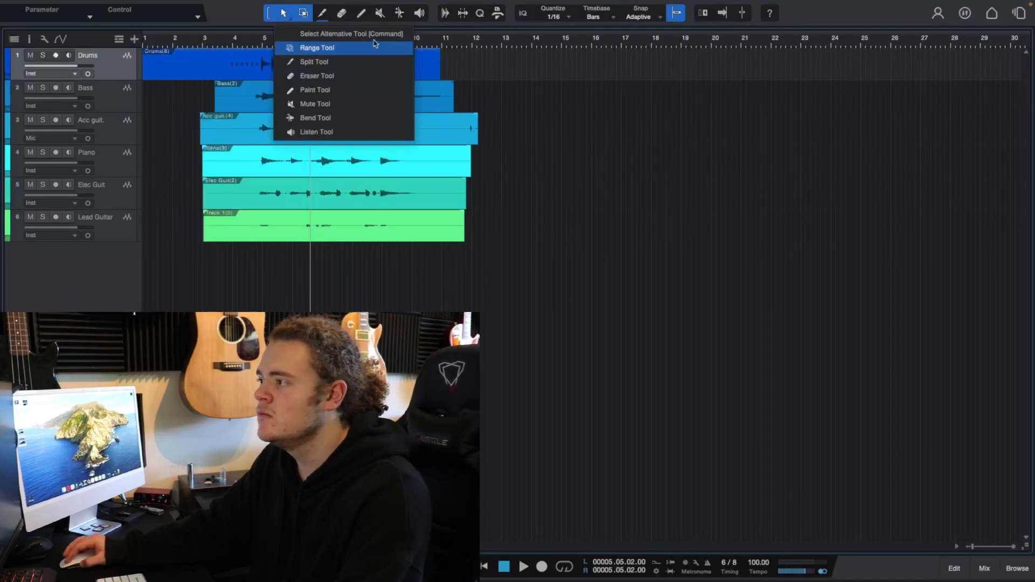
{"action": "left_click", "coordinate": [374, 43]}
{"action": "left_click", "coordinate": [282, 15]}
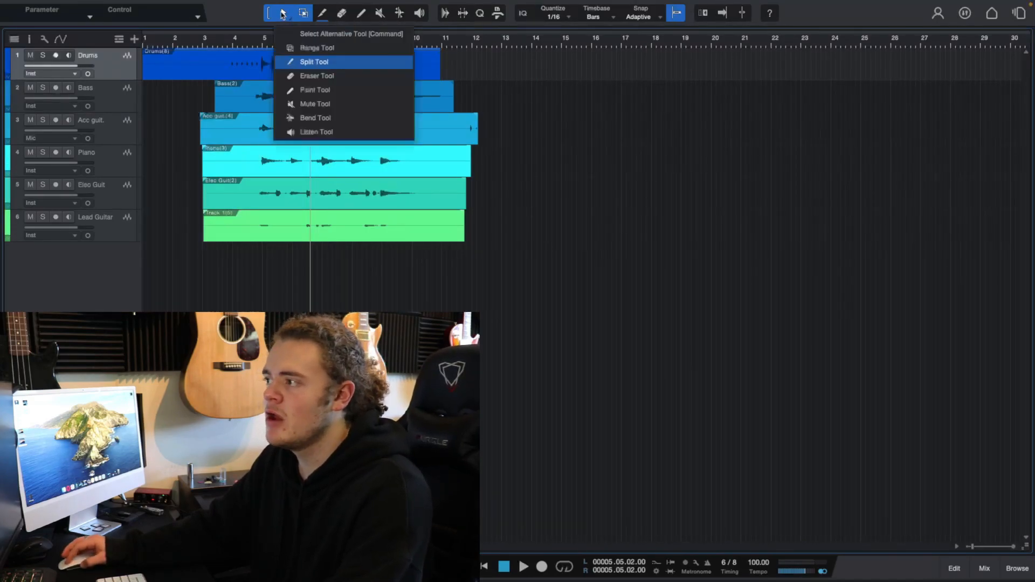
{"action": "left_click", "coordinate": [320, 63]}
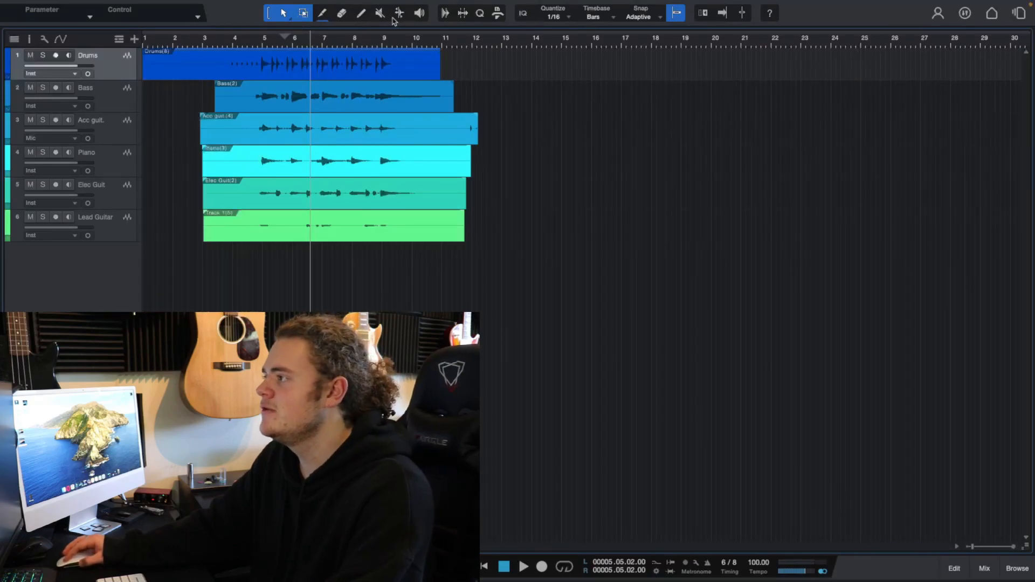
Audition the Drums clip on its own with the Listen Tool, from around bar 2 and around bar 4
{"action": "left_click", "coordinate": [419, 14]}
{"action": "key", "text": "e"}
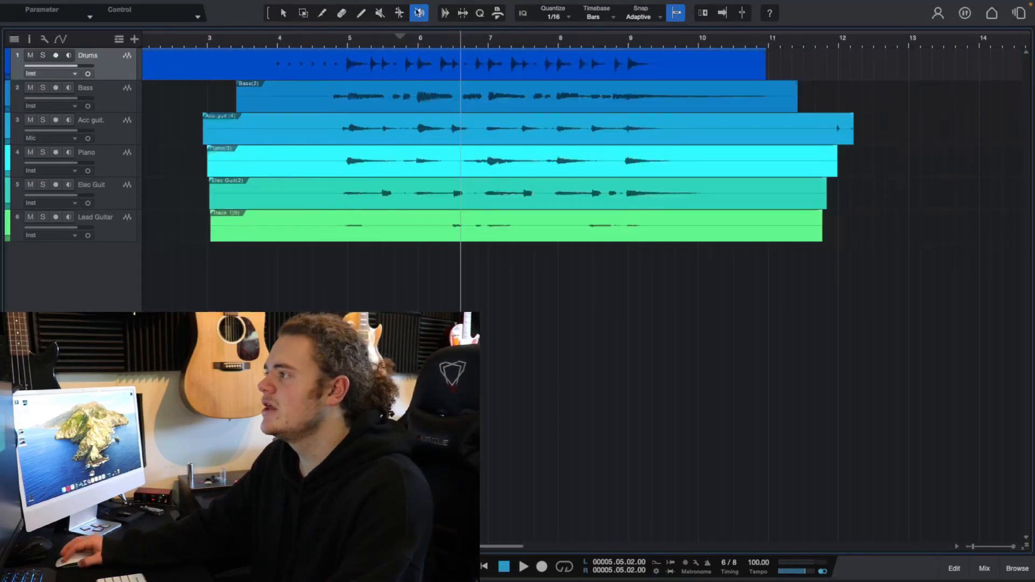
{"action": "scroll", "coordinate": [485, 58], "scroll_direction": "left", "scroll_amount": 3}
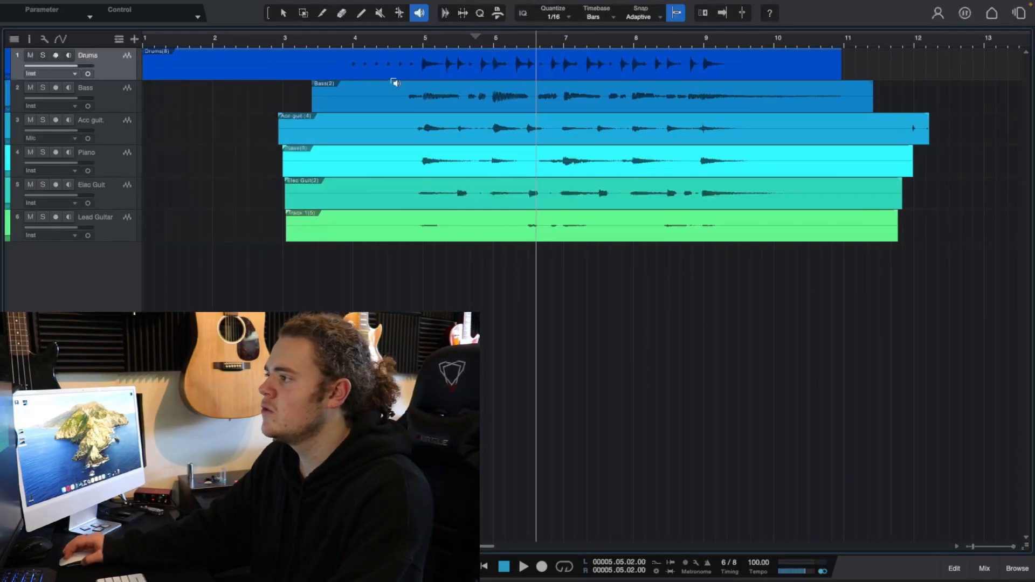
{"action": "left_click", "coordinate": [225, 59]}
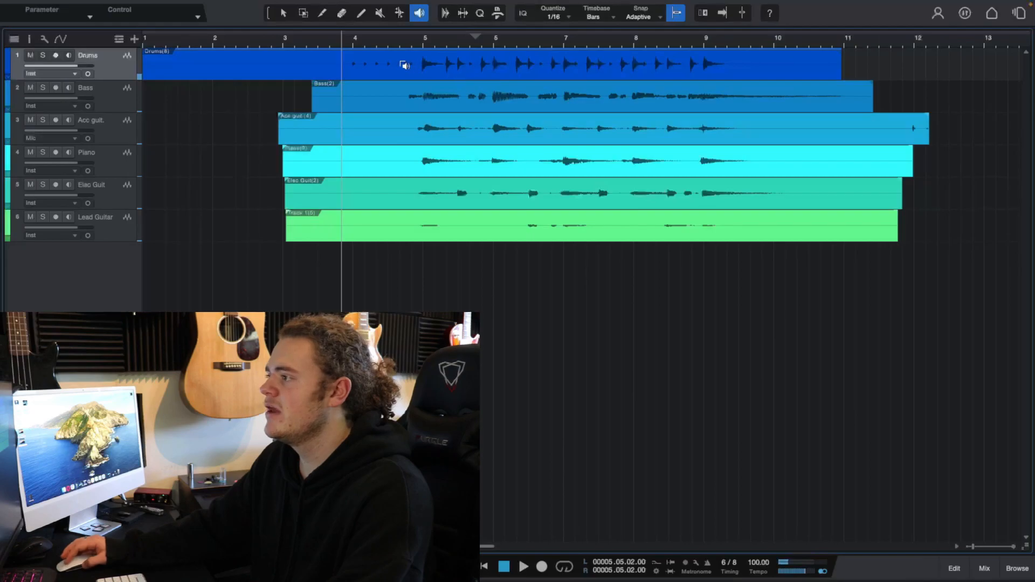
{"action": "left_click", "coordinate": [349, 59]}
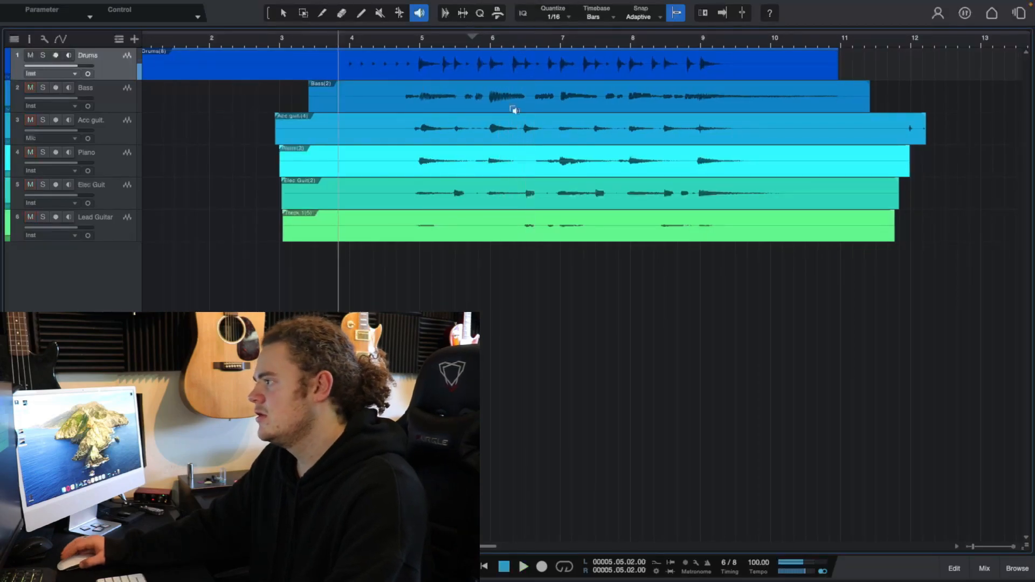
Audition the Bass, Acc guit., Piano, Elec Guit and Lead Guitar clips one by one with the Listen Tool
{"action": "key", "text": "w"}
{"action": "key", "text": "w"}
{"action": "left_click", "coordinate": [467, 88]}
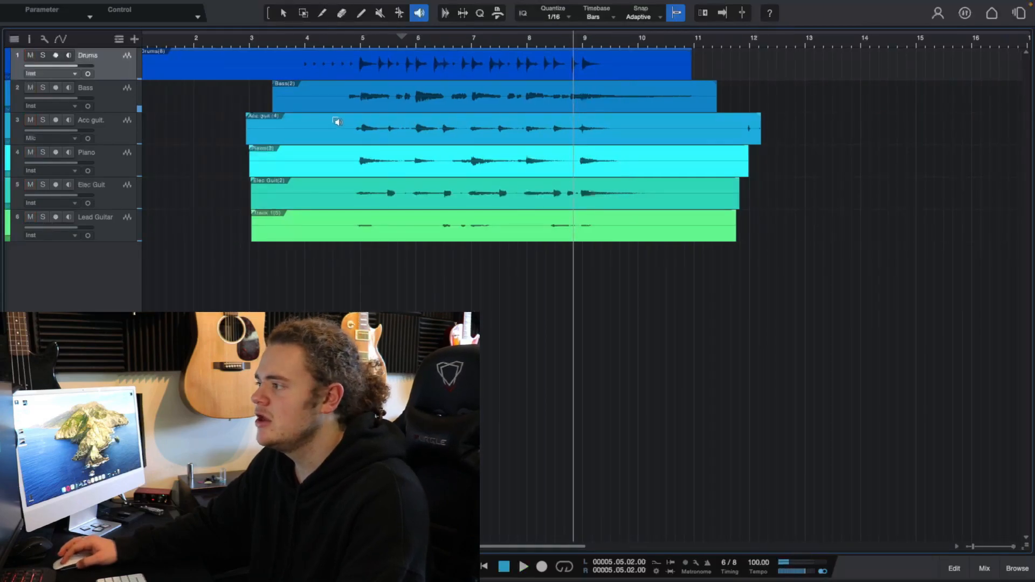
{"action": "left_click", "coordinate": [358, 119]}
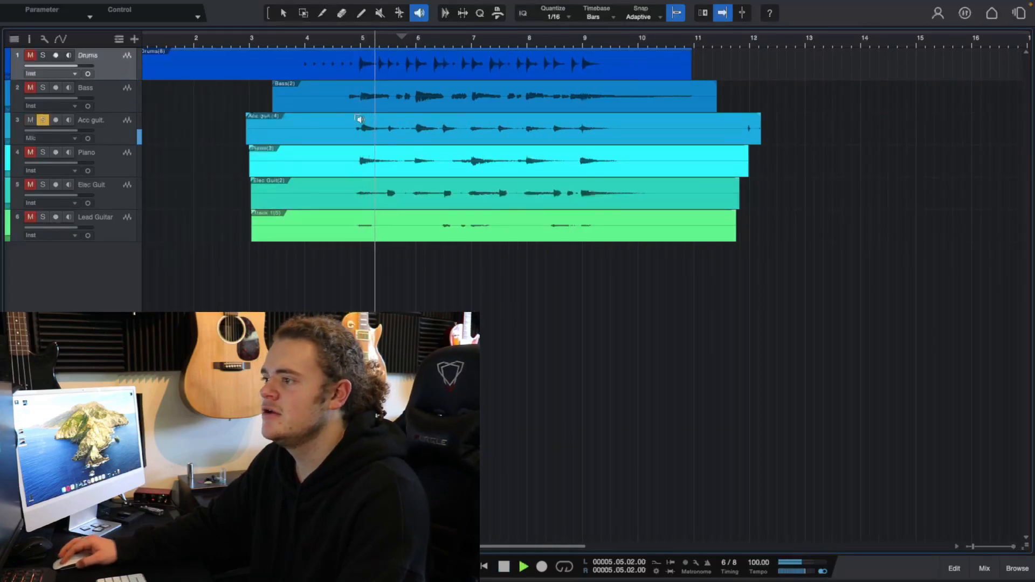
{"action": "left_click", "coordinate": [360, 156]}
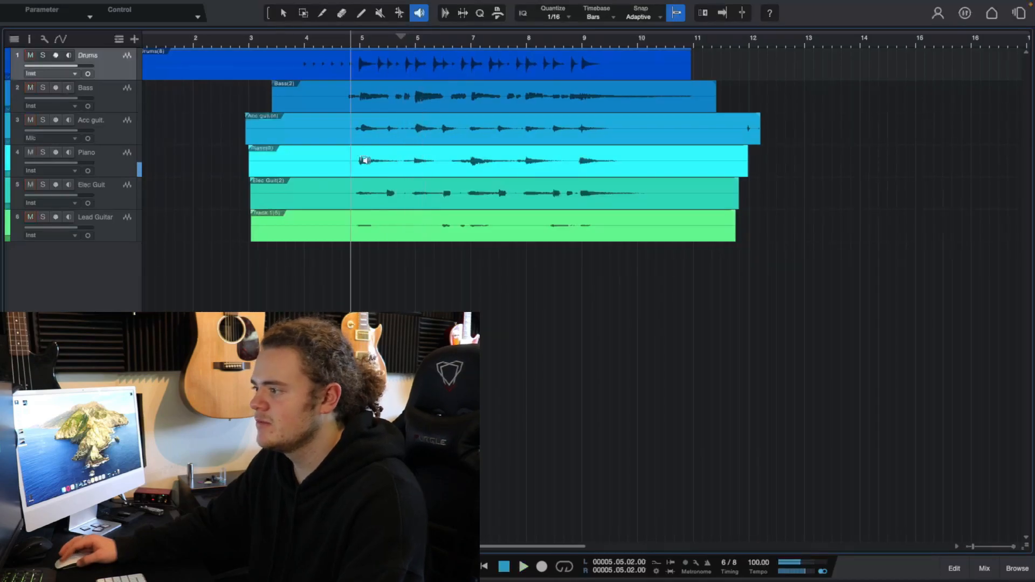
{"action": "left_click", "coordinate": [360, 185]}
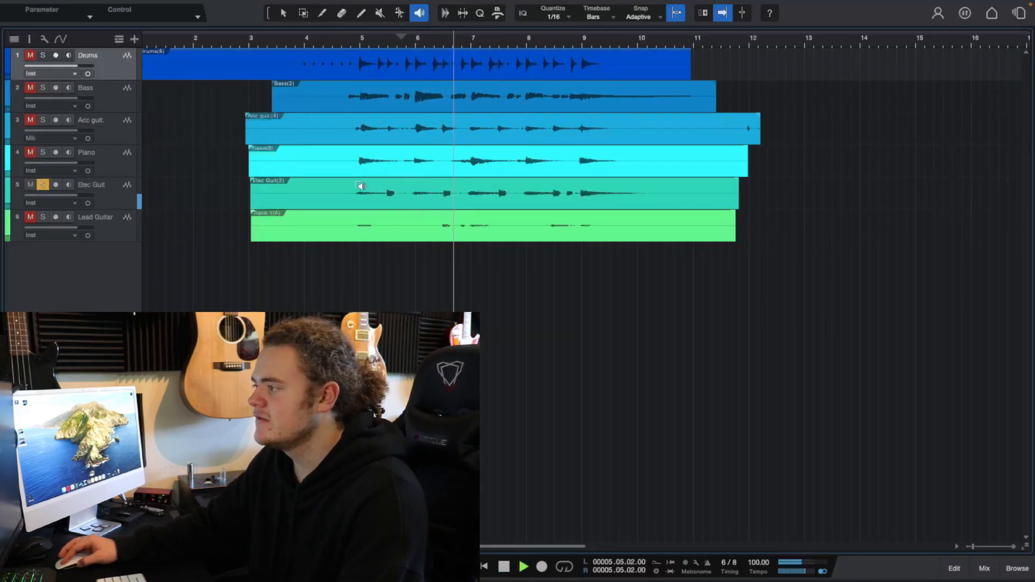
{"action": "left_click", "coordinate": [357, 219]}
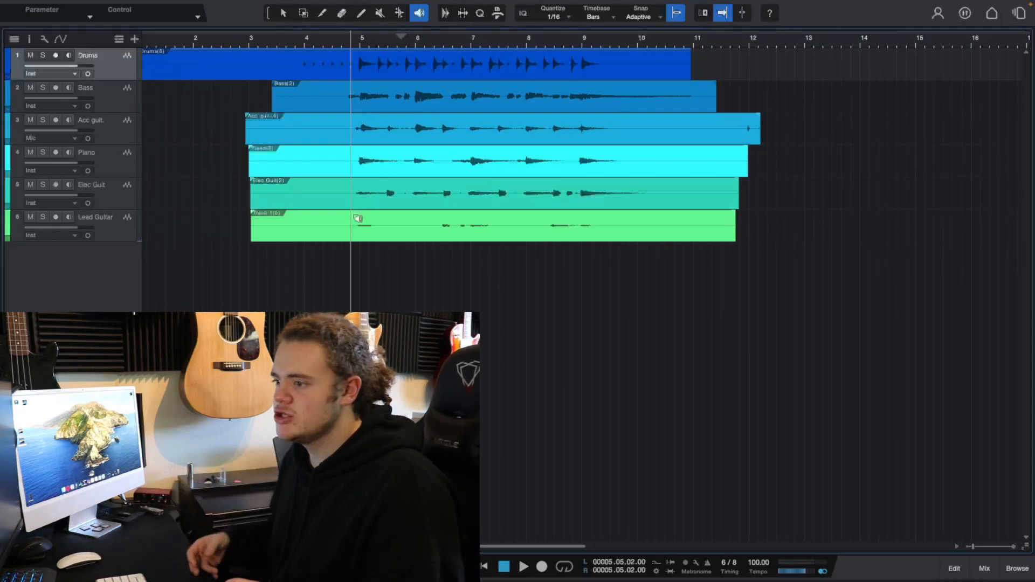
Return to the Arrow Tool, solo the Acc guit. track and play its lead-in from just before bar 3
{"action": "scroll", "coordinate": [396, 45], "scroll_direction": "down", "scroll_amount": 2}
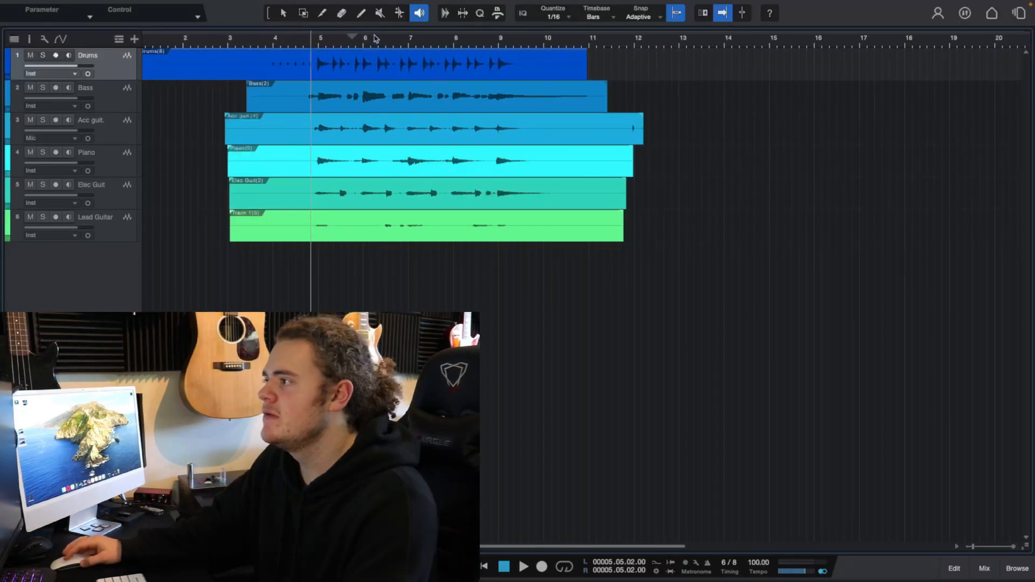
{"action": "left_click", "coordinate": [281, 15]}
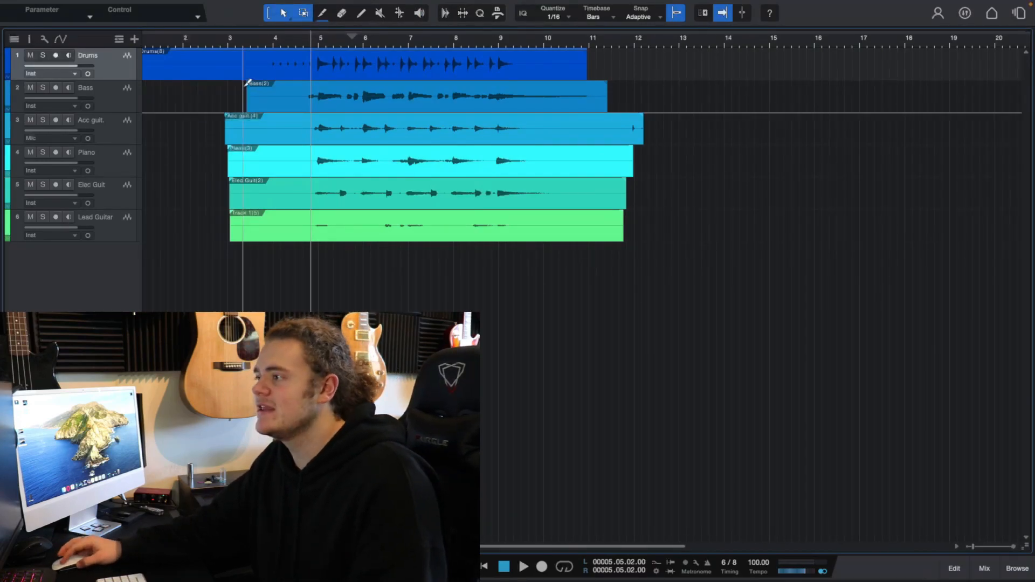
{"action": "scroll", "coordinate": [333, 47], "scroll_direction": "up", "scroll_amount": 2}
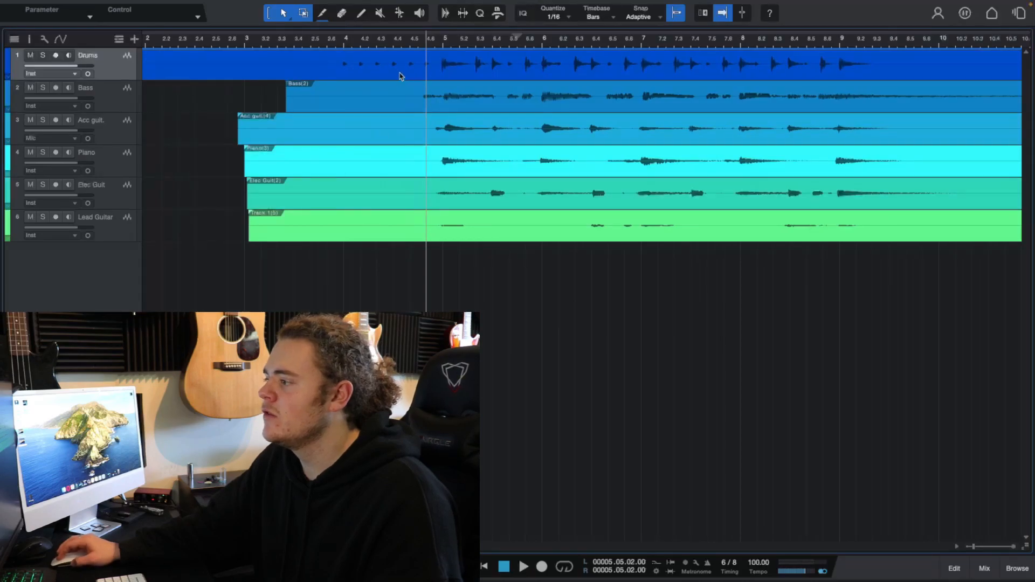
{"action": "scroll", "coordinate": [462, 154], "scroll_direction": "right", "scroll_amount": 2}
{"action": "scroll", "coordinate": [462, 154], "scroll_direction": "right", "scroll_amount": 2}
{"action": "scroll", "coordinate": [462, 154], "scroll_direction": "left", "scroll_amount": 7}
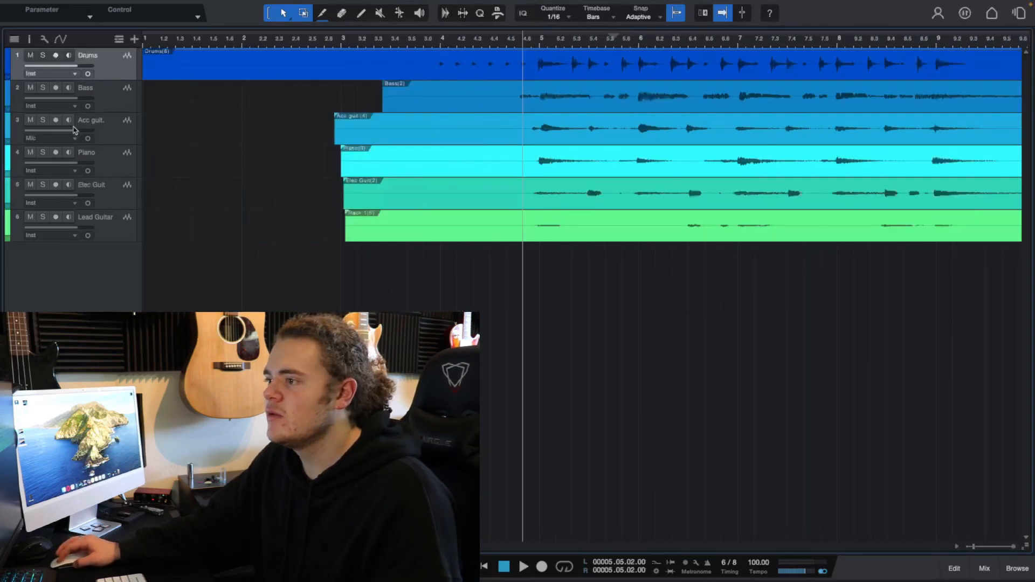
{"action": "left_click", "coordinate": [43, 120]}
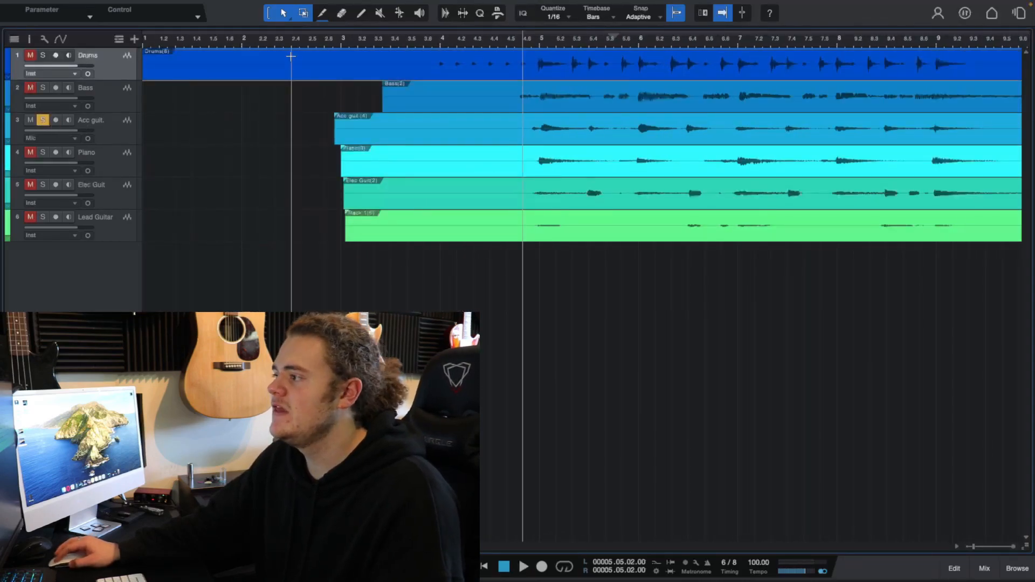
{"action": "left_click", "coordinate": [329, 43]}
{"action": "key", "text": "space"}
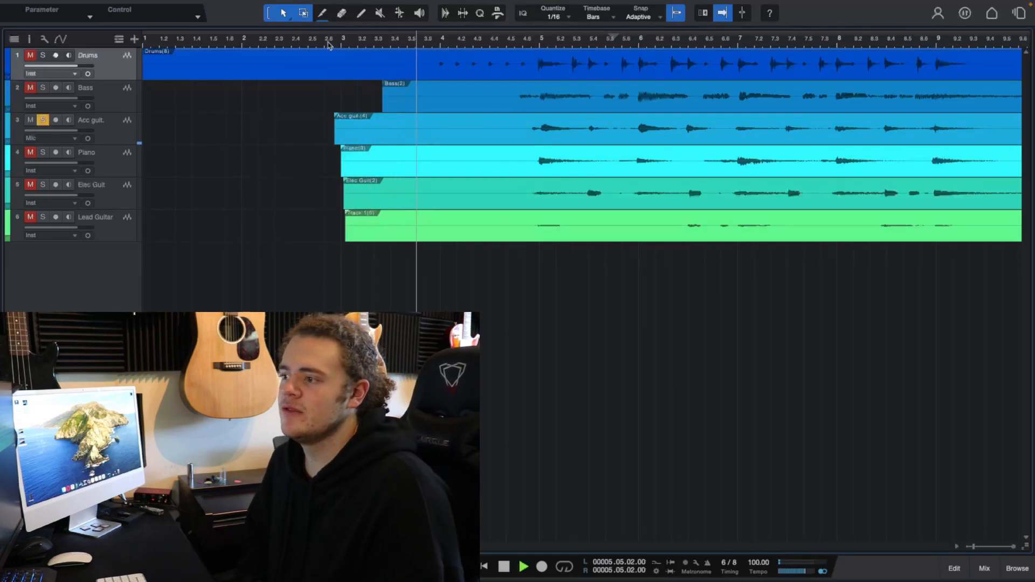
{"action": "key", "text": "space"}
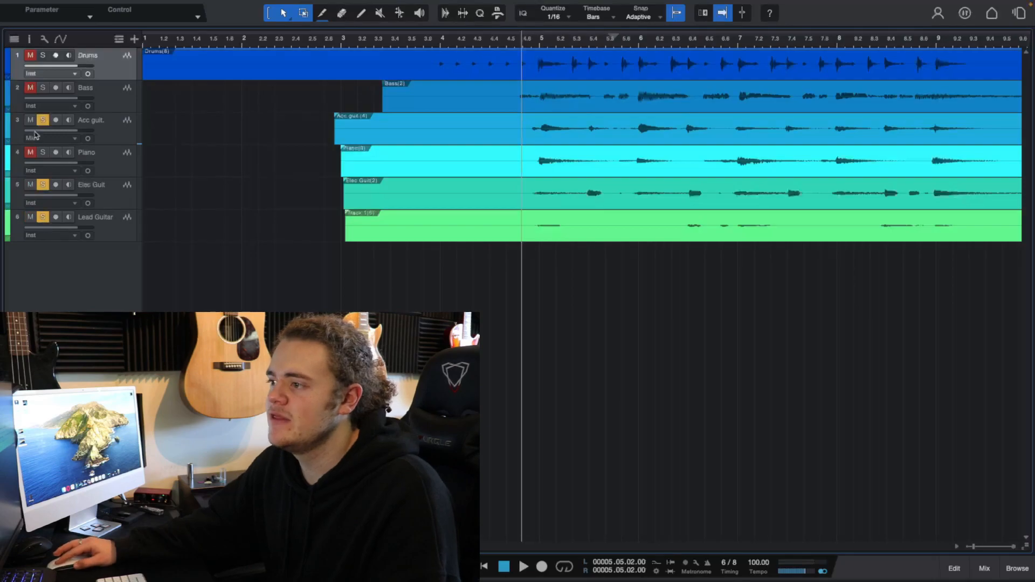
Play the lead-in from about bar 3 with only the Elec Guit and Lead Guitar tracks soloed
{"action": "left_click", "coordinate": [338, 46]}
{"action": "key", "text": "space"}
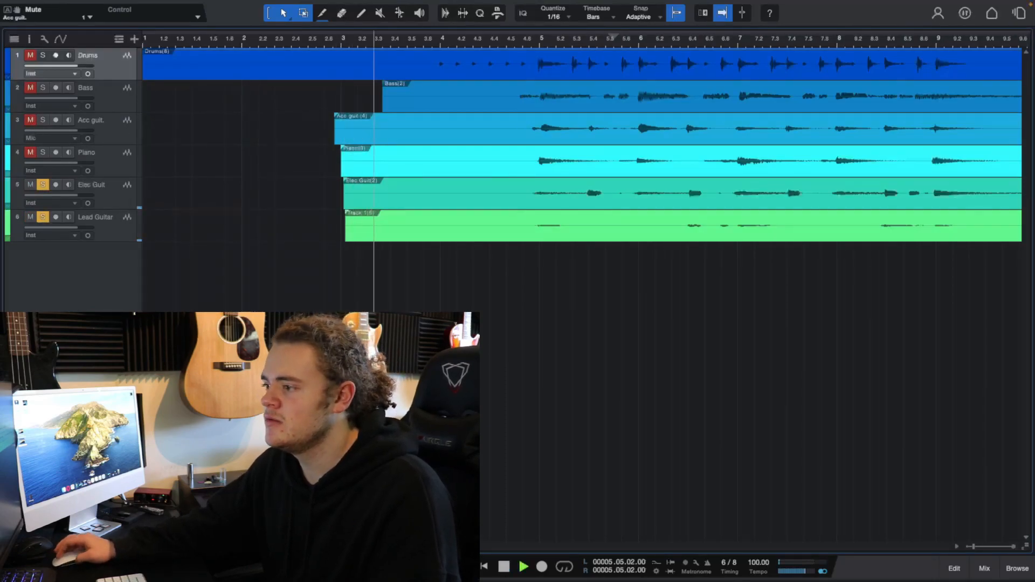
{"action": "scroll", "coordinate": [523, 45], "scroll_direction": "up", "scroll_amount": 10}
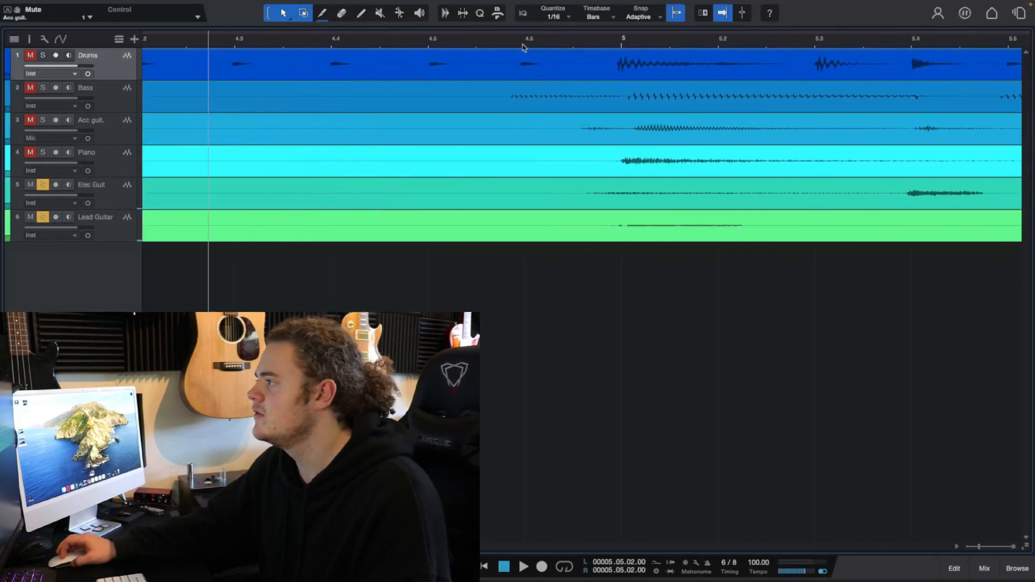
{"action": "scroll", "coordinate": [522, 45], "scroll_direction": "down", "scroll_amount": 9}
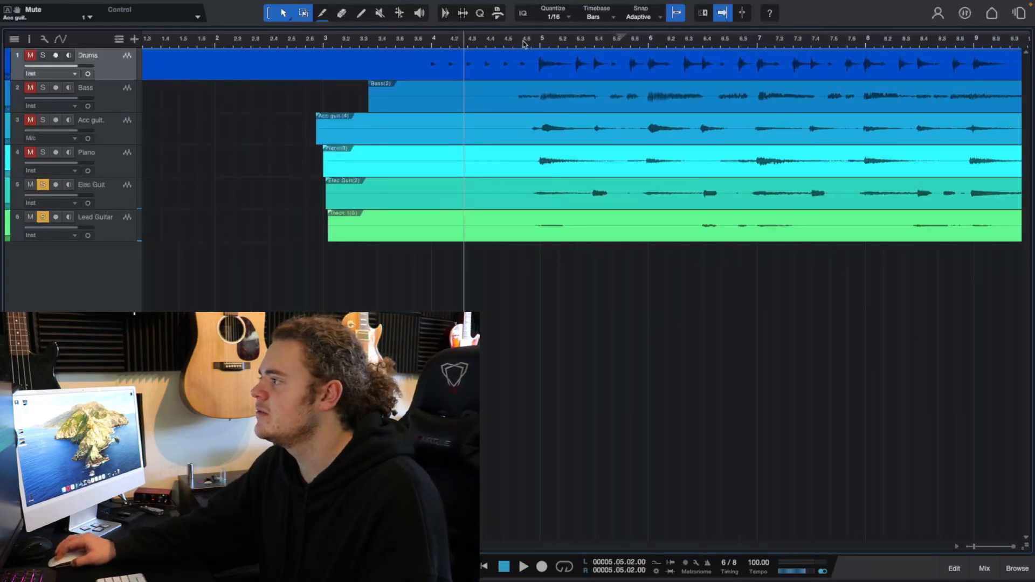
Clear all track solos and split the Drums clip just before the first drum hit at bar 5
{"action": "scroll", "coordinate": [523, 45], "scroll_direction": "up", "scroll_amount": 8}
{"action": "scroll", "coordinate": [482, 46], "scroll_direction": "up", "scroll_amount": 2}
{"action": "scroll", "coordinate": [515, 47], "scroll_direction": "up", "scroll_amount": 3}
{"action": "scroll", "coordinate": [557, 54], "scroll_direction": "right", "scroll_amount": 4}
{"action": "scroll", "coordinate": [557, 55], "scroll_direction": "right", "scroll_amount": 1}
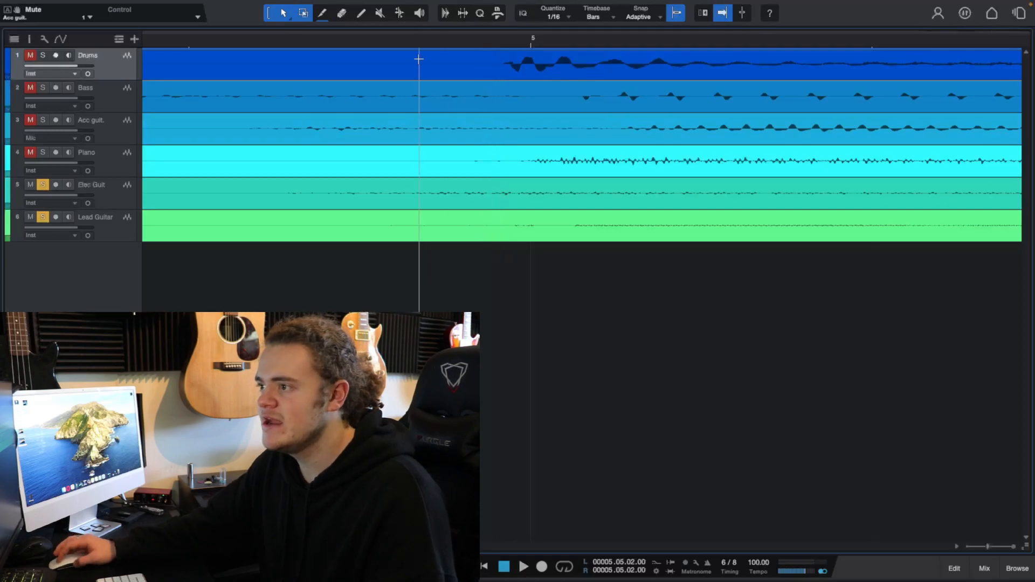
{"action": "key", "text": "shift+s"}
{"action": "scroll", "coordinate": [503, 57], "scroll_direction": "right", "scroll_amount": 1}
{"action": "left_click", "coordinate": [322, 15]}
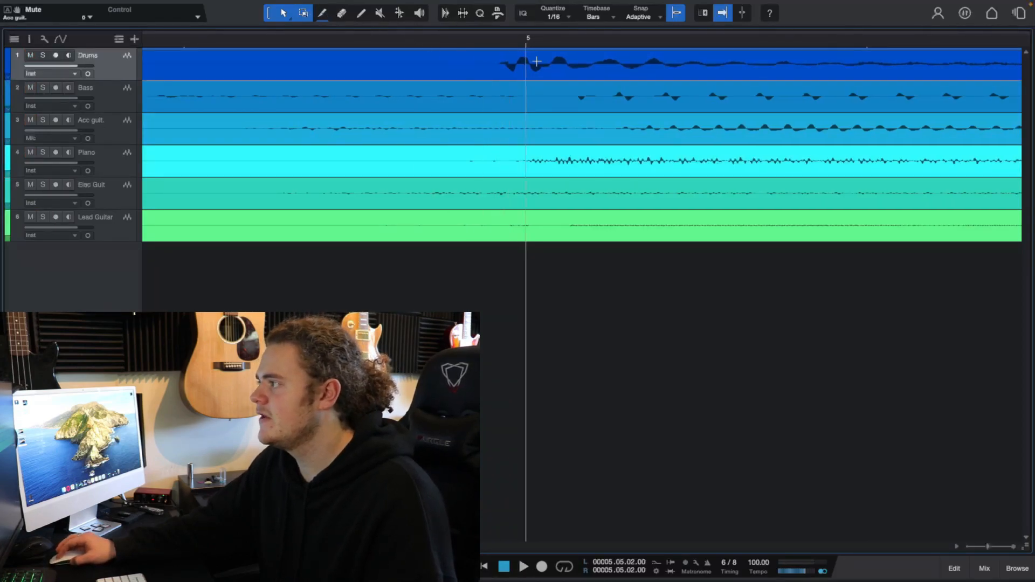
{"action": "left_click", "coordinate": [494, 67]}
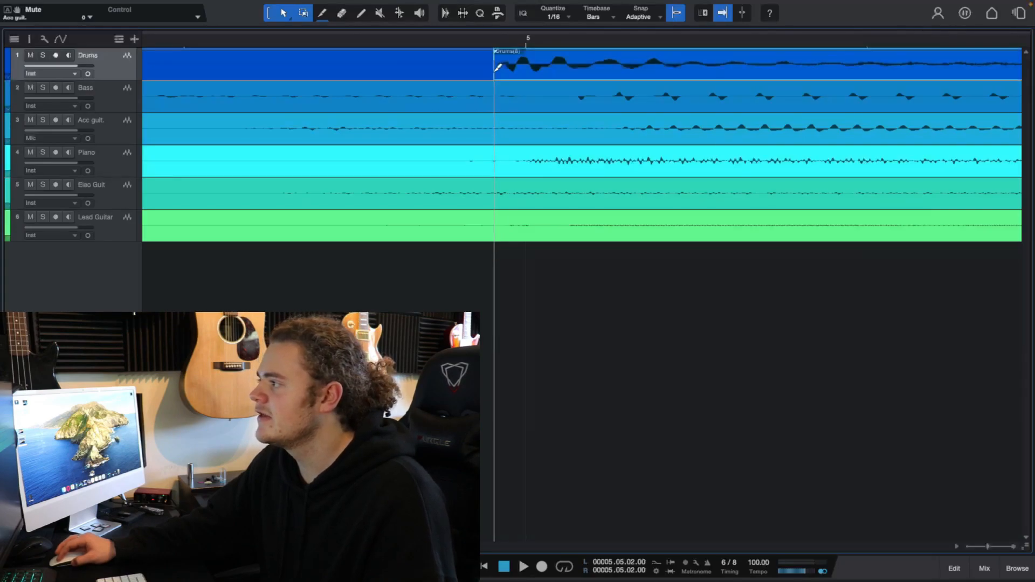
Split the Bass, Acc guit., Piano, Elec Guit and Lead Guitar clips just before each part's first note near bar 5
{"action": "scroll", "coordinate": [492, 39], "scroll_direction": "up", "scroll_amount": 5}
{"action": "scroll", "coordinate": [492, 40], "scroll_direction": "down", "scroll_amount": 7}
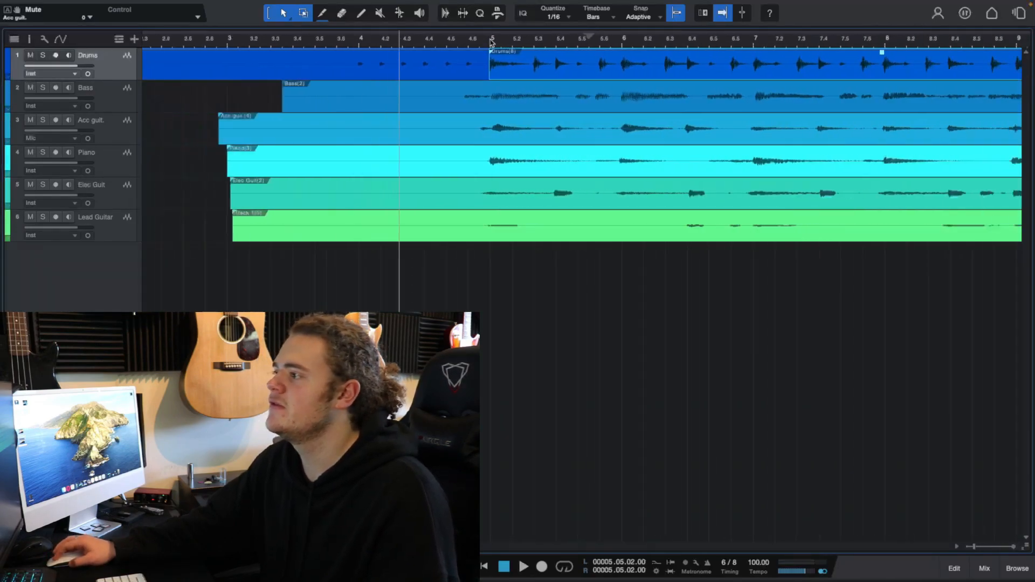
{"action": "scroll", "coordinate": [482, 41], "scroll_direction": "up", "scroll_amount": 7}
{"action": "scroll", "coordinate": [407, 72], "scroll_direction": "left", "scroll_amount": 1}
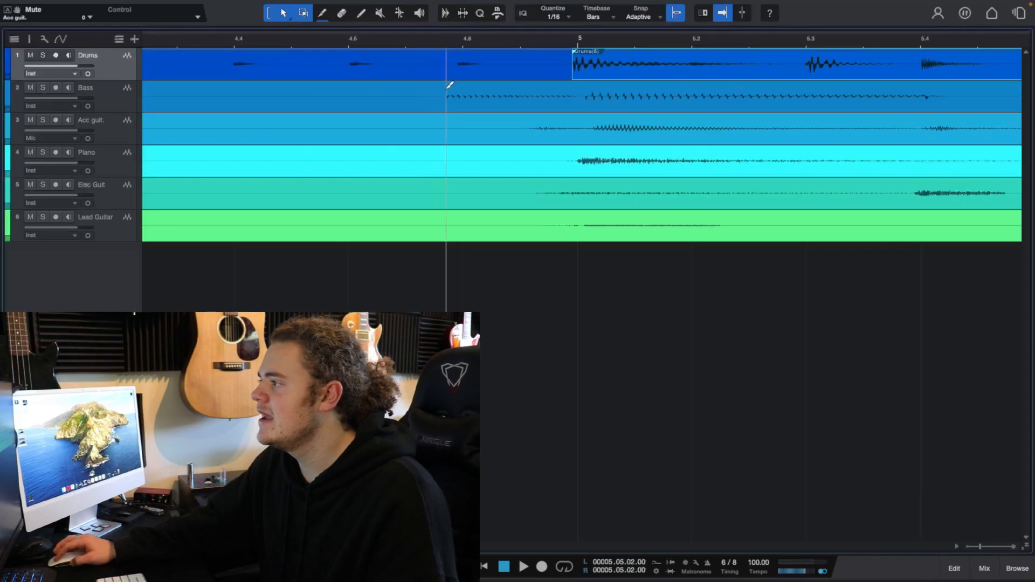
{"action": "left_click", "coordinate": [443, 91]}
{"action": "left_click", "coordinate": [527, 125]}
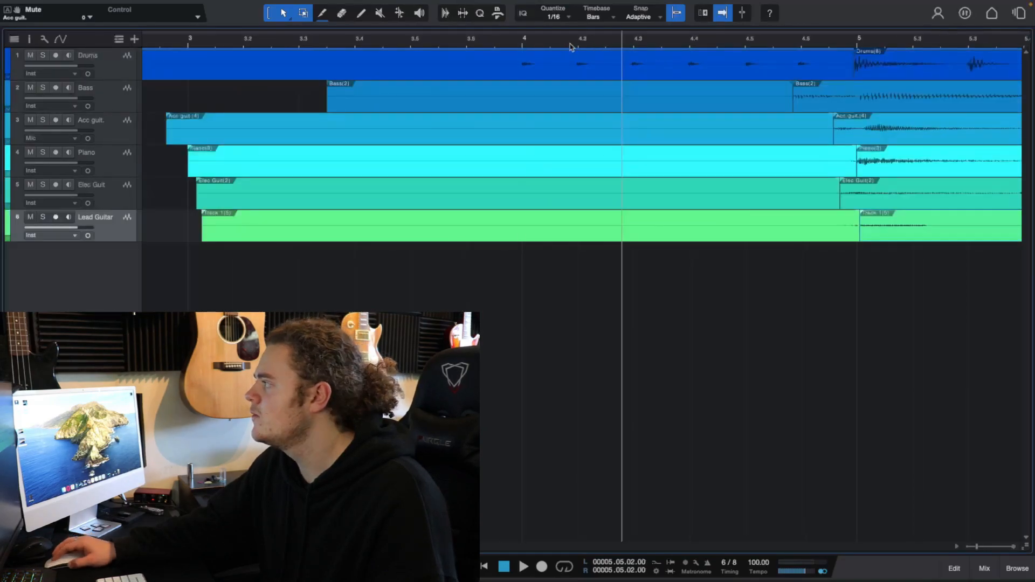
Split the Drums clip at bar 4, where the count-in starts, and delete the empty part before it
{"action": "scroll", "coordinate": [571, 46], "scroll_direction": "up", "scroll_amount": 5}
{"action": "scroll", "coordinate": [571, 48], "scroll_direction": "up", "scroll_amount": 2}
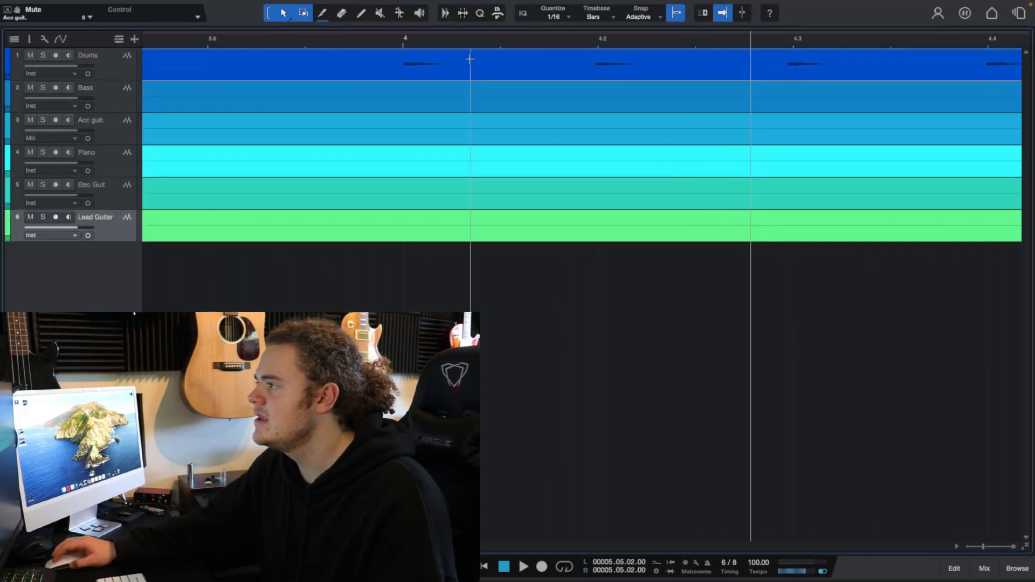
{"action": "left_click", "coordinate": [405, 55]}
{"action": "left_click", "coordinate": [387, 75]}
Delete the lead-in clips before the splits on the Bass, Acc guit., Piano, Elec Guit and Lead Guitar tracks, and play the trimmed arrangement
{"action": "scroll", "coordinate": [387, 74], "scroll_direction": "down", "scroll_amount": 6}
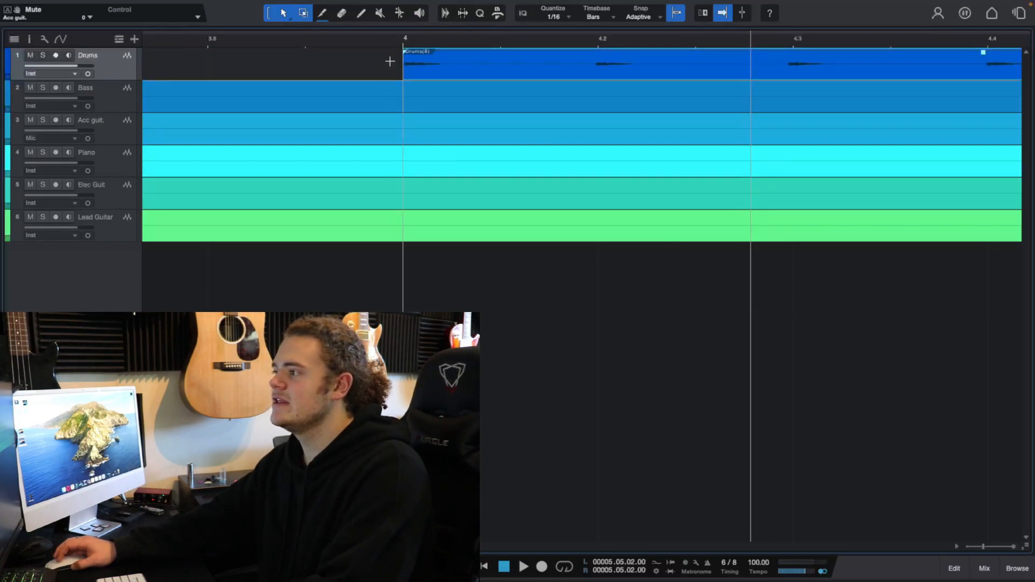
{"action": "left_click_drag", "start_coordinate": [381, 105], "coordinate": [380, 98]}
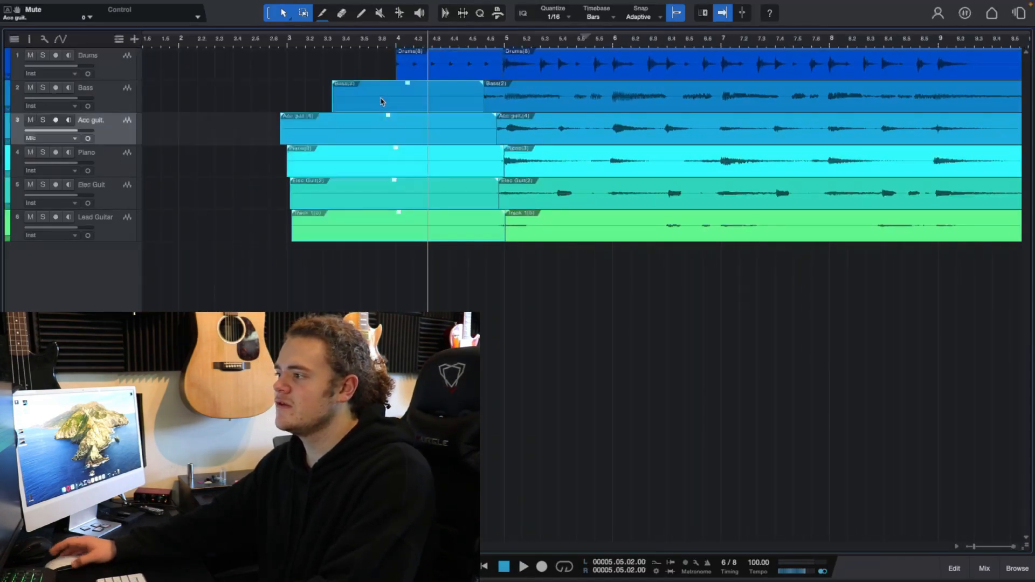
{"action": "key", "text": "Delete"}
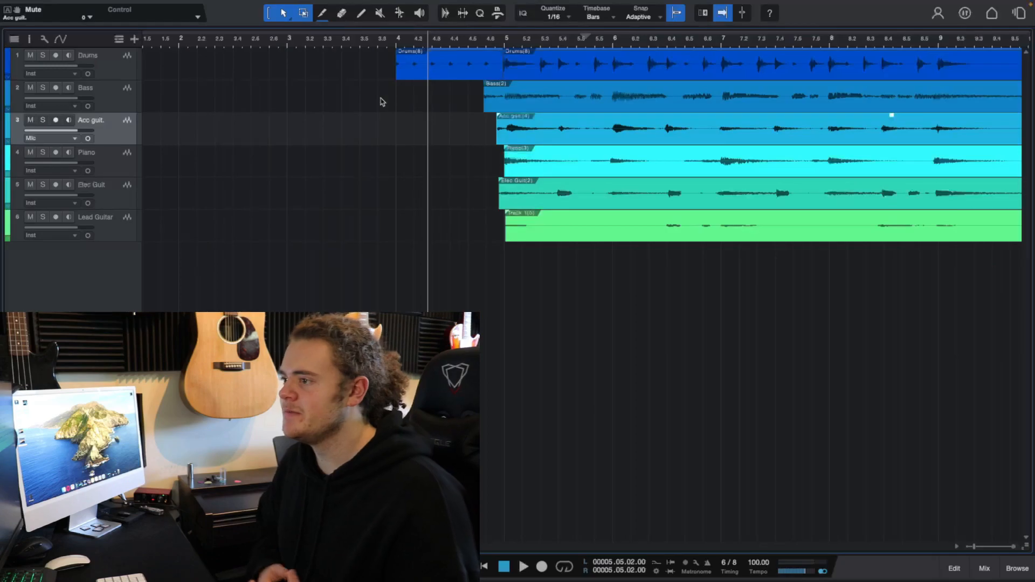
{"action": "key", "text": "space"}
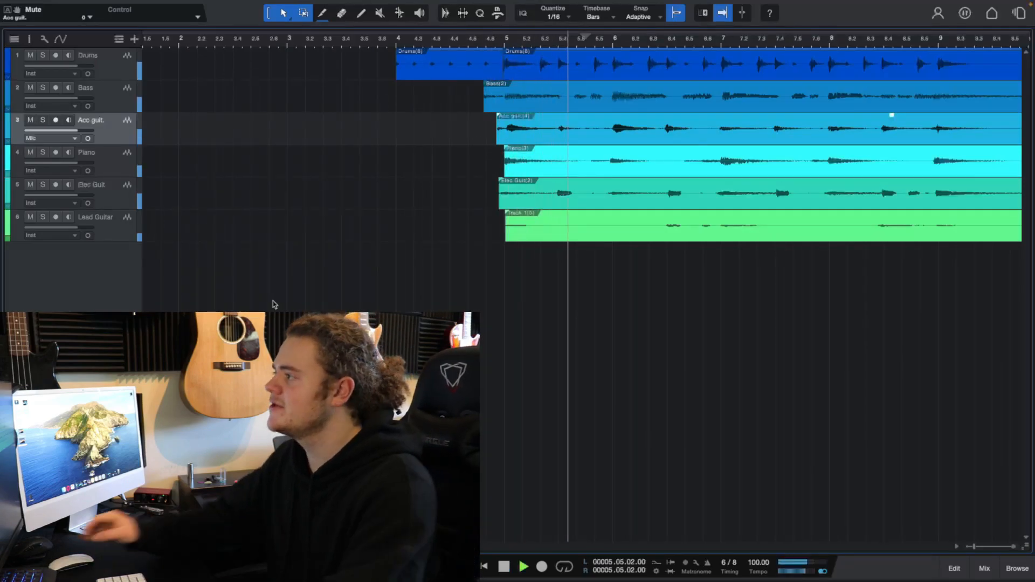
Stop playback and move all the clips together so the count-in starts at bar 1
{"action": "key", "text": "space"}
{"action": "scroll", "coordinate": [578, 362], "scroll_direction": "right", "scroll_amount": 10}
{"action": "scroll", "coordinate": [577, 362], "scroll_direction": "left", "scroll_amount": 7}
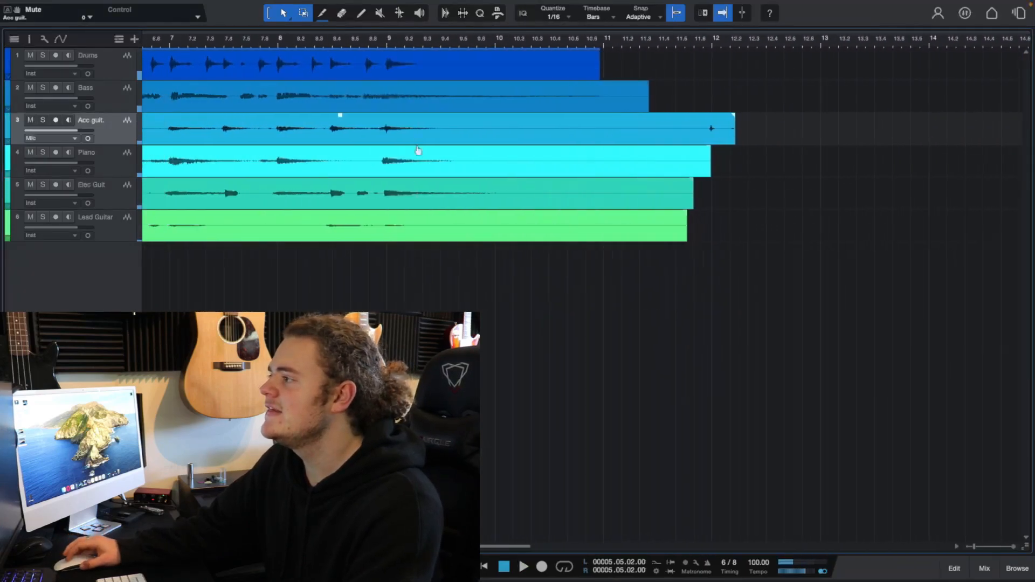
{"action": "scroll", "coordinate": [439, 43], "scroll_direction": "down", "scroll_amount": 5}
{"action": "left_click_drag", "start_coordinate": [397, 272], "coordinate": [168, 70]}
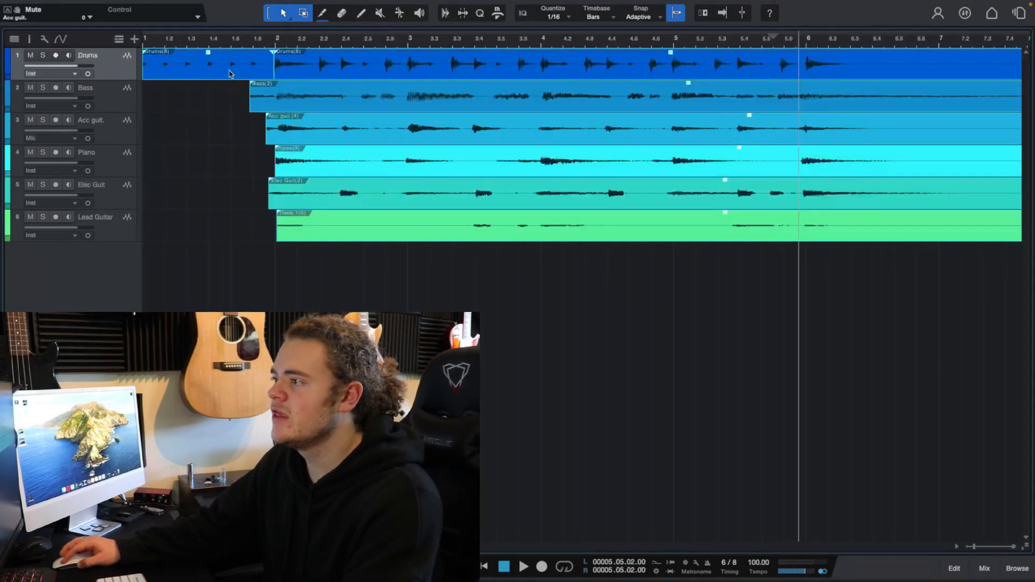
Move the count-in clip from the Drums track onto a new track of its own and name that track "Count In"
{"action": "left_click", "coordinate": [203, 76]}
{"action": "left_click_drag", "start_coordinate": [194, 76], "coordinate": [180, 249]}
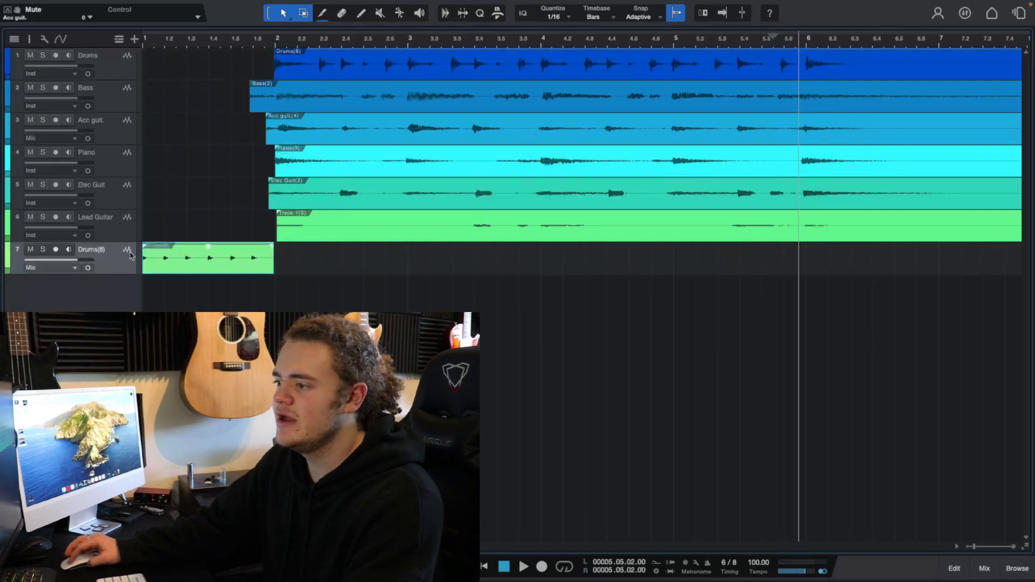
{"action": "double_click", "coordinate": [104, 253]}
{"action": "type", "text": "doun"}
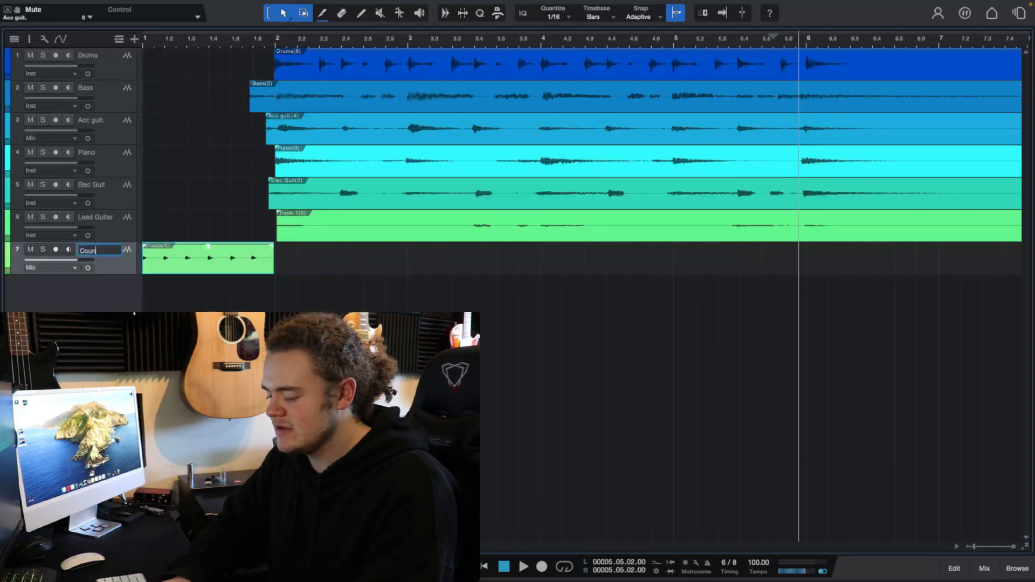
{"action": "type", "text": "t In"}
{"action": "key", "text": "Return"}
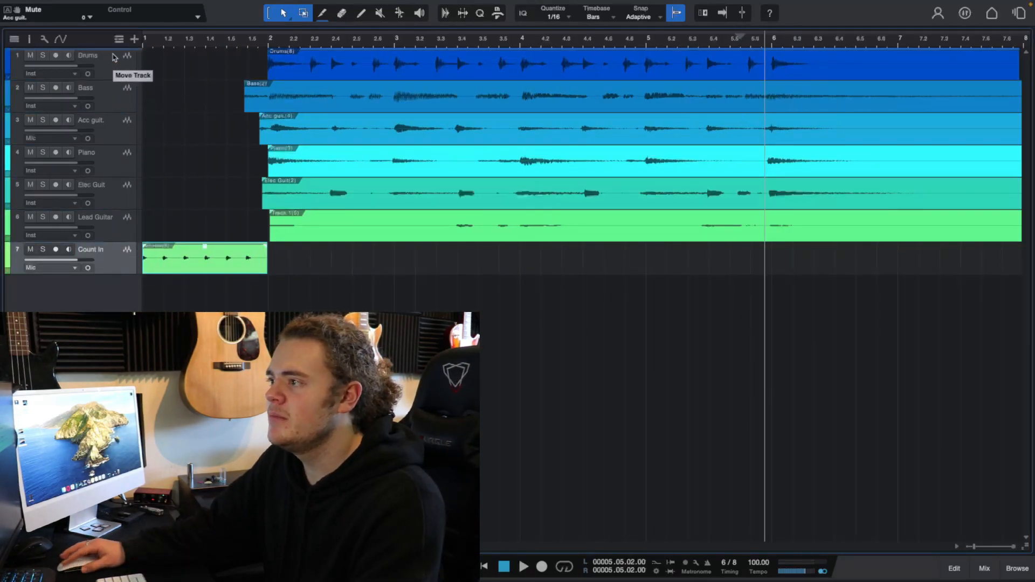
Place the Count In track above the Drums track and hide it from the arrangement
{"action": "left_click_drag", "start_coordinate": [114, 58], "coordinate": [115, 57]}
{"action": "scroll", "coordinate": [178, 39], "scroll_direction": "down", "scroll_amount": 4}
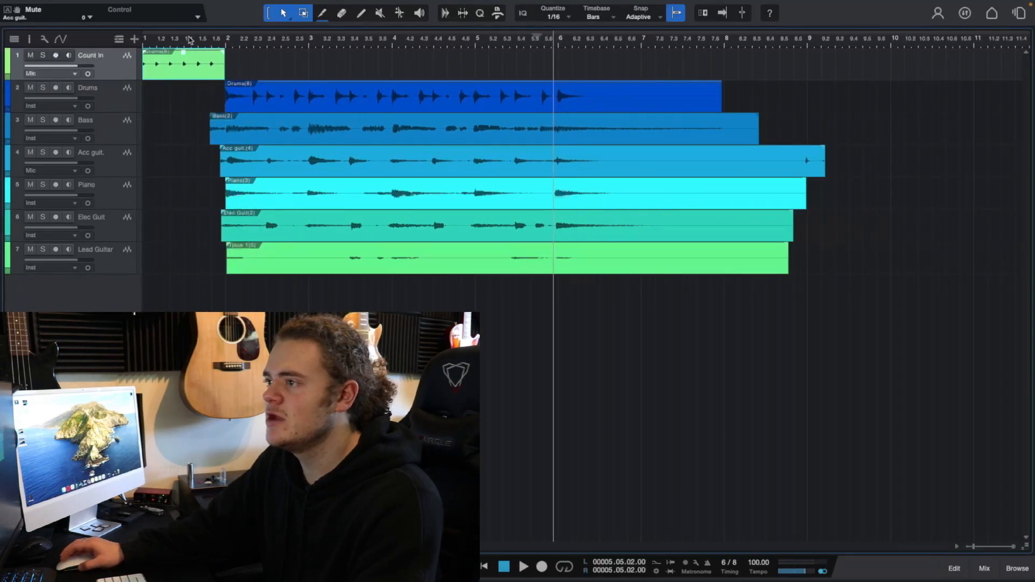
{"action": "left_click", "coordinate": [15, 40]}
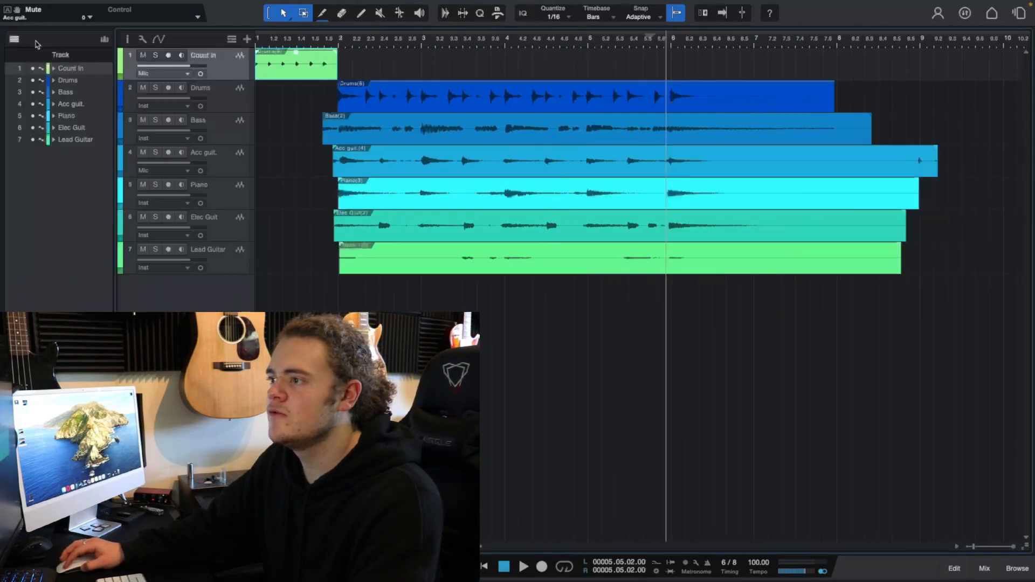
{"action": "left_click", "coordinate": [34, 69]}
{"action": "left_click", "coordinate": [104, 39]}
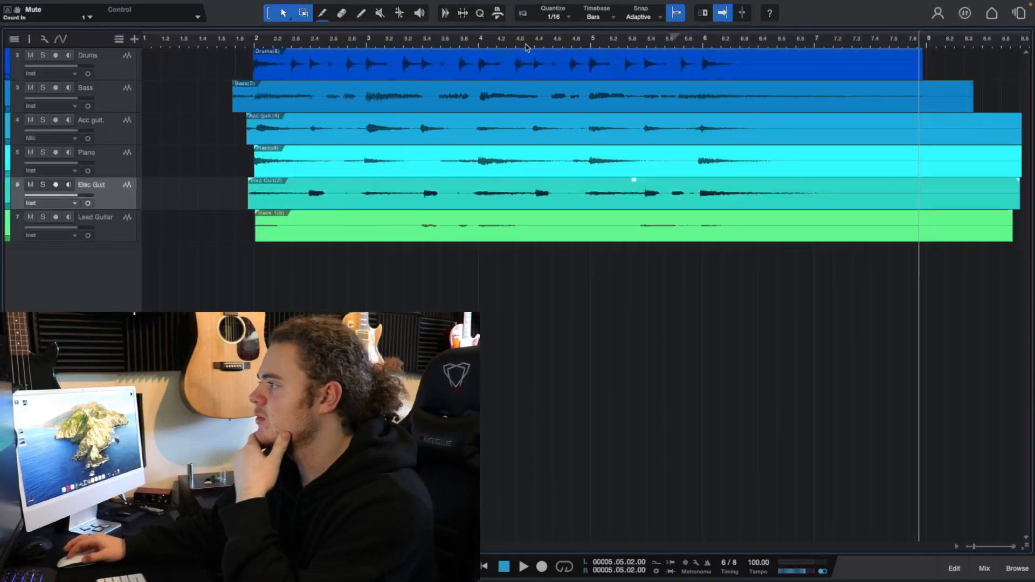
Solo the Lead Guitar track, listen to the end of its clip, and clear the solo
{"action": "scroll", "coordinate": [526, 47], "scroll_direction": "right", "scroll_amount": 3}
{"action": "left_click_drag", "start_coordinate": [527, 47], "coordinate": [162, 71]}
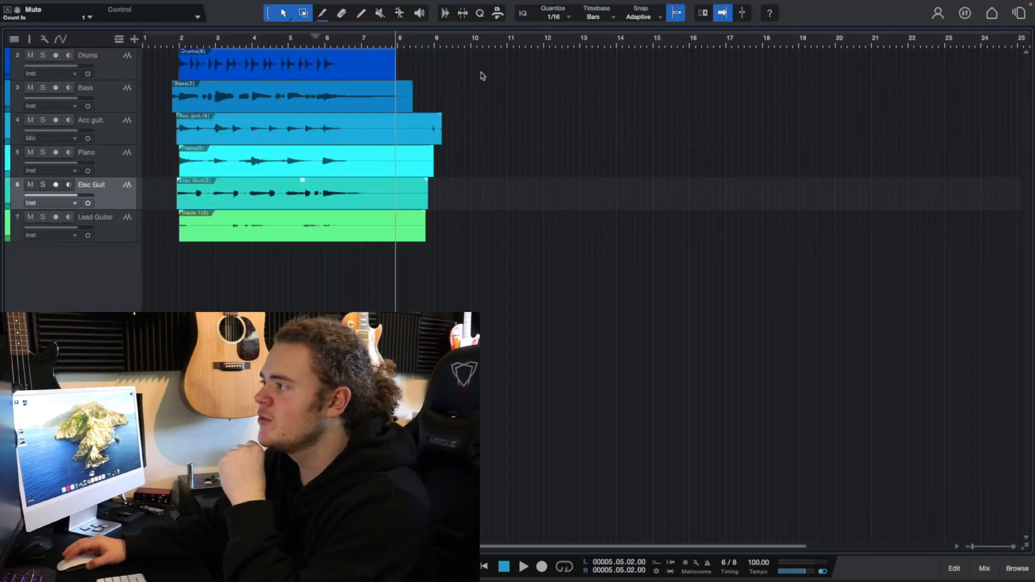
{"action": "scroll", "coordinate": [410, 47], "scroll_direction": "up", "scroll_amount": 3}
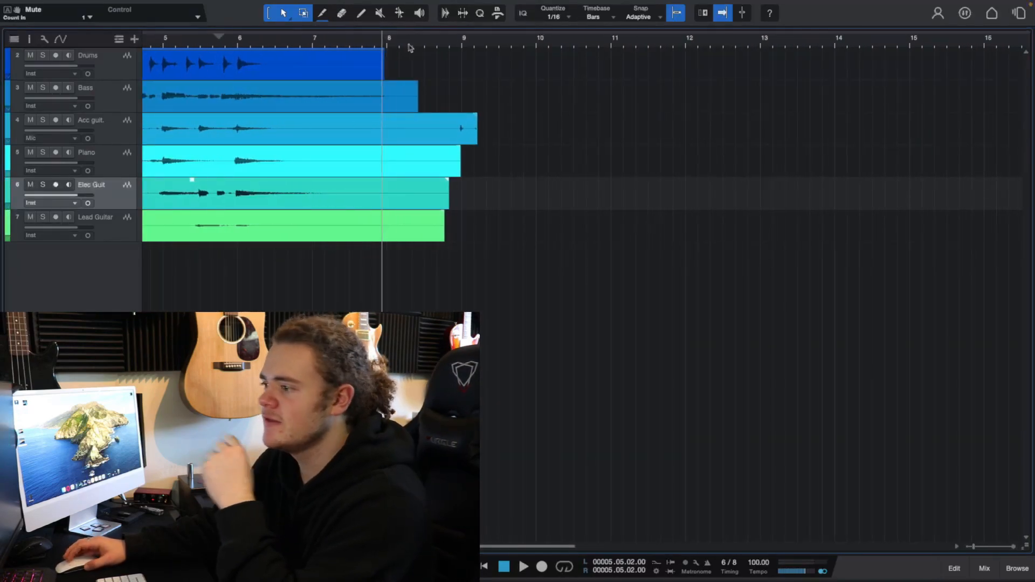
{"action": "left_click", "coordinate": [40, 218]}
{"action": "key", "text": "space"}
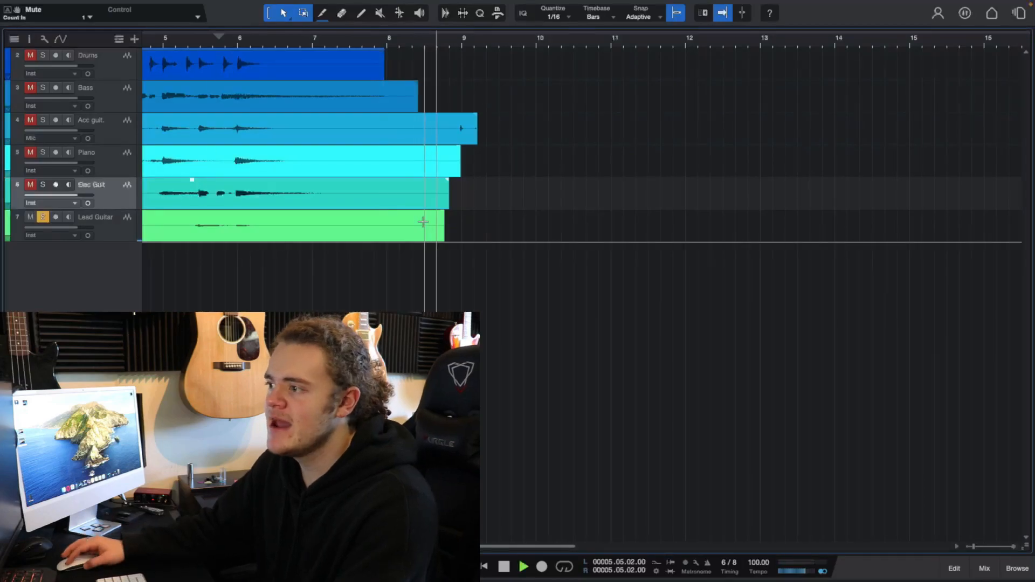
{"action": "key", "text": "space"}
{"action": "scroll", "coordinate": [397, 46], "scroll_direction": "down", "scroll_amount": 3}
{"action": "scroll", "coordinate": [397, 45], "scroll_direction": "up", "scroll_amount": 1}
{"action": "scroll", "coordinate": [384, 78], "scroll_direction": "left", "scroll_amount": 5}
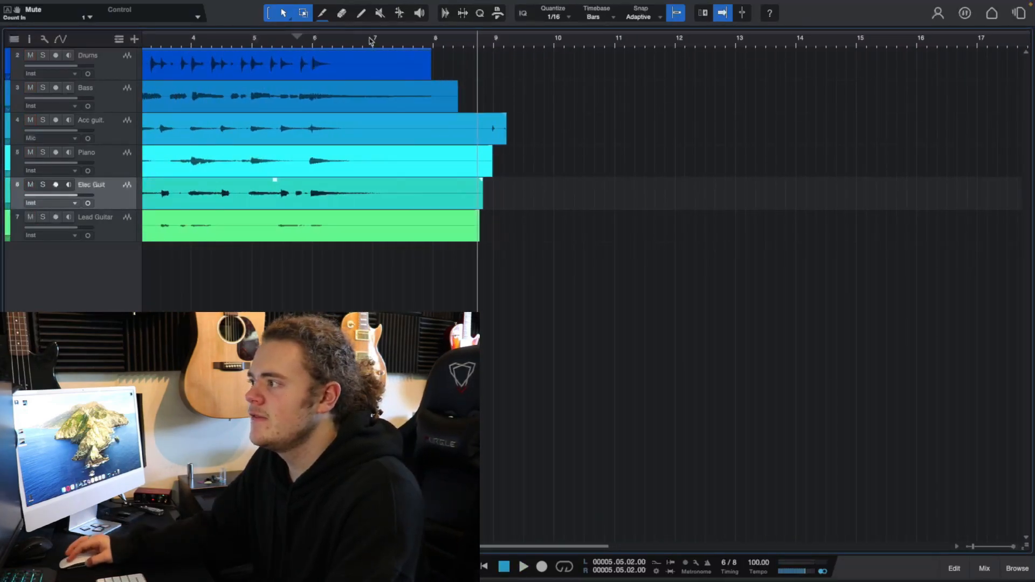
Solo the Elec Guit track and listen to its final chord ringing out after bar 6
{"action": "scroll", "coordinate": [377, 48], "scroll_direction": "left", "scroll_amount": 2}
{"action": "left_click", "coordinate": [386, 55]}
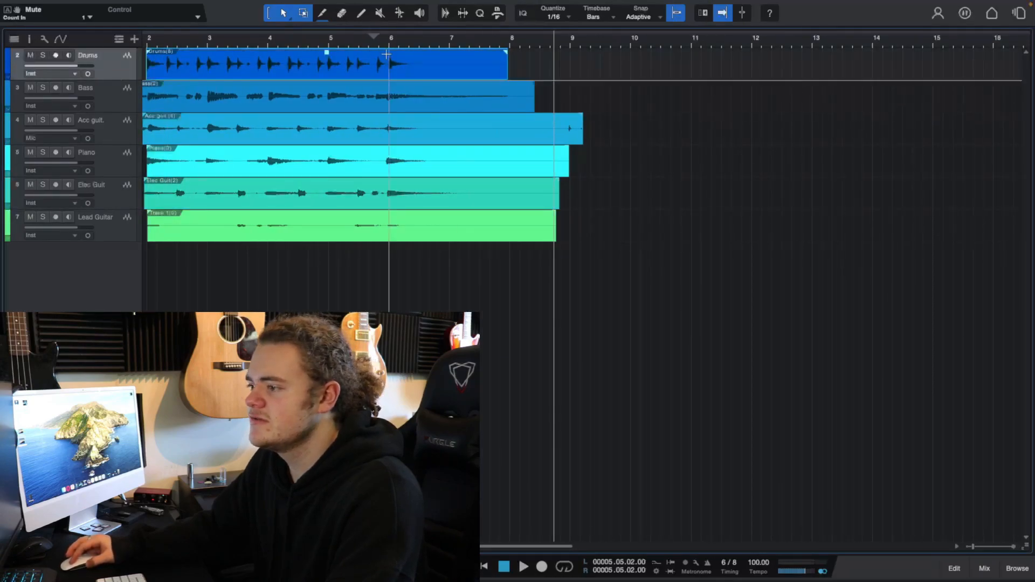
{"action": "left_click", "coordinate": [109, 197]}
{"action": "left_click", "coordinate": [43, 184]}
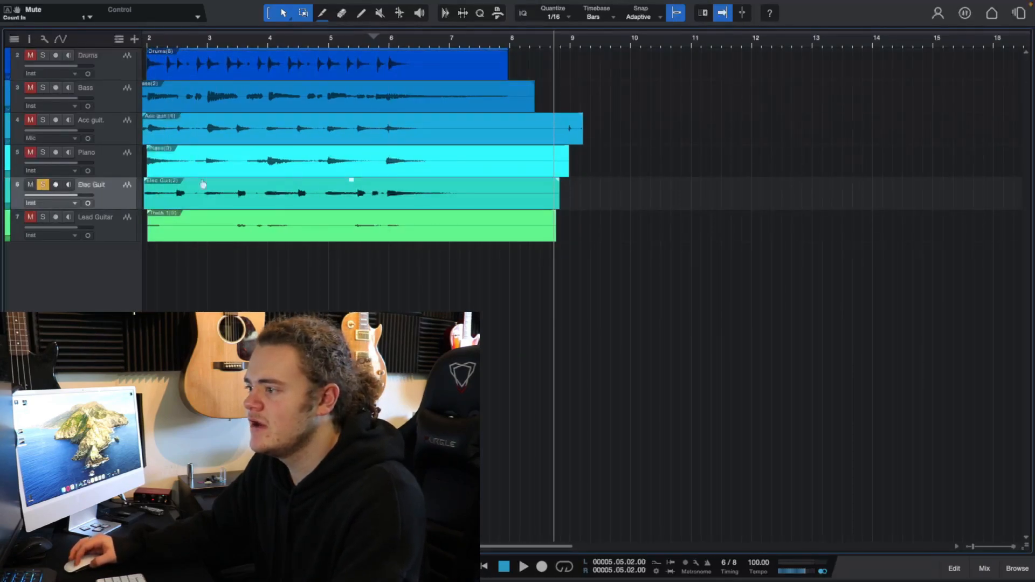
{"action": "key", "text": "space"}
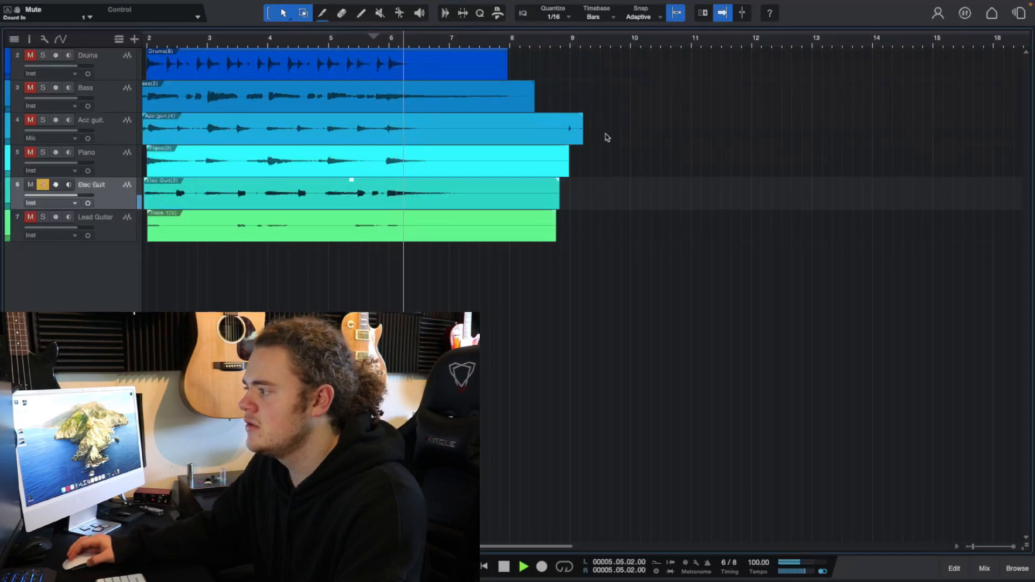
{"action": "key", "text": "space"}
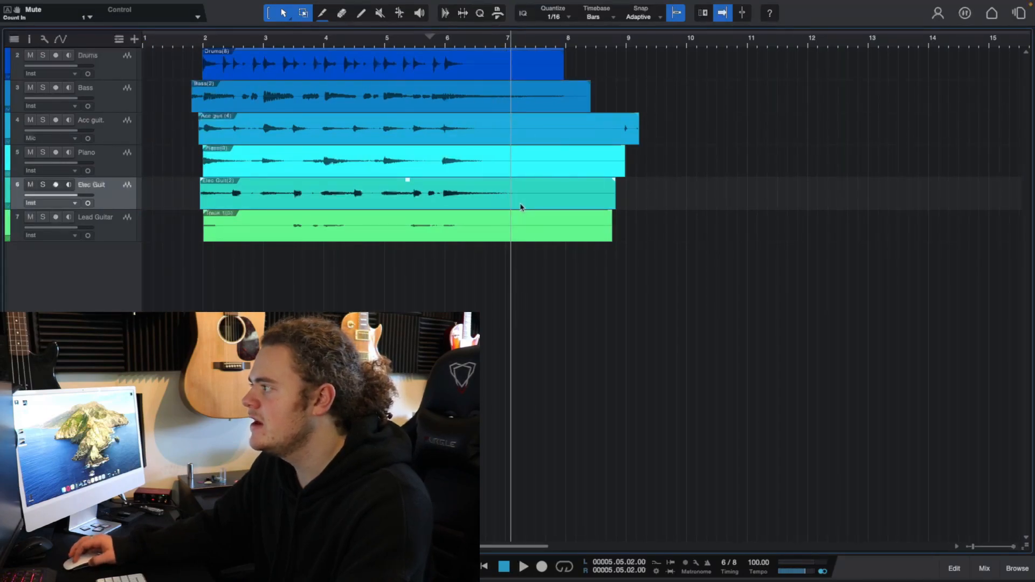
Split the Bass, Acc guit., Piano and Lead Guitar clips at bar 7, delete their tails, and trim the Elec Guit clip to the Drums clip's end
{"action": "left_click", "coordinate": [504, 89]}
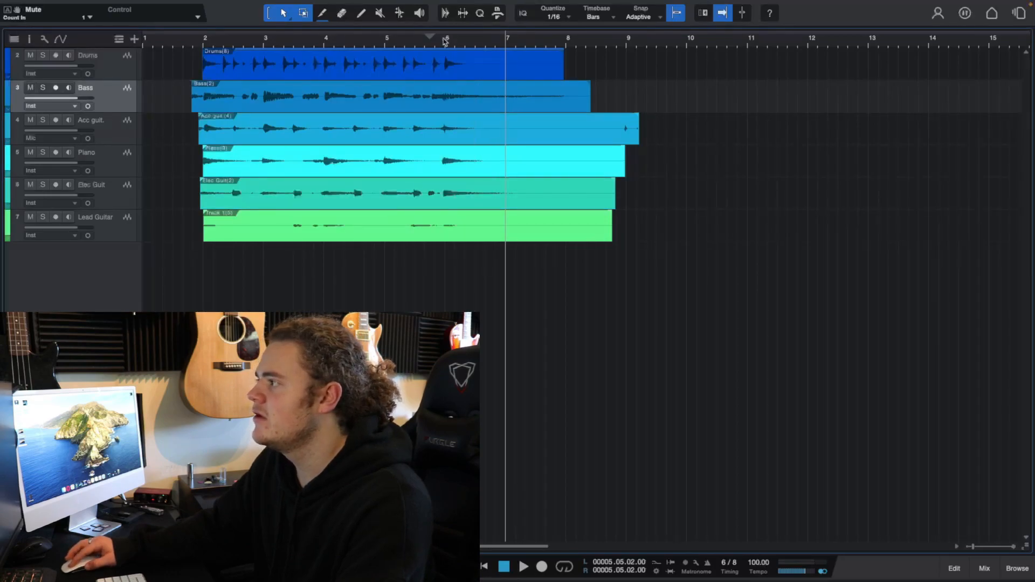
{"action": "left_click", "coordinate": [507, 89]}
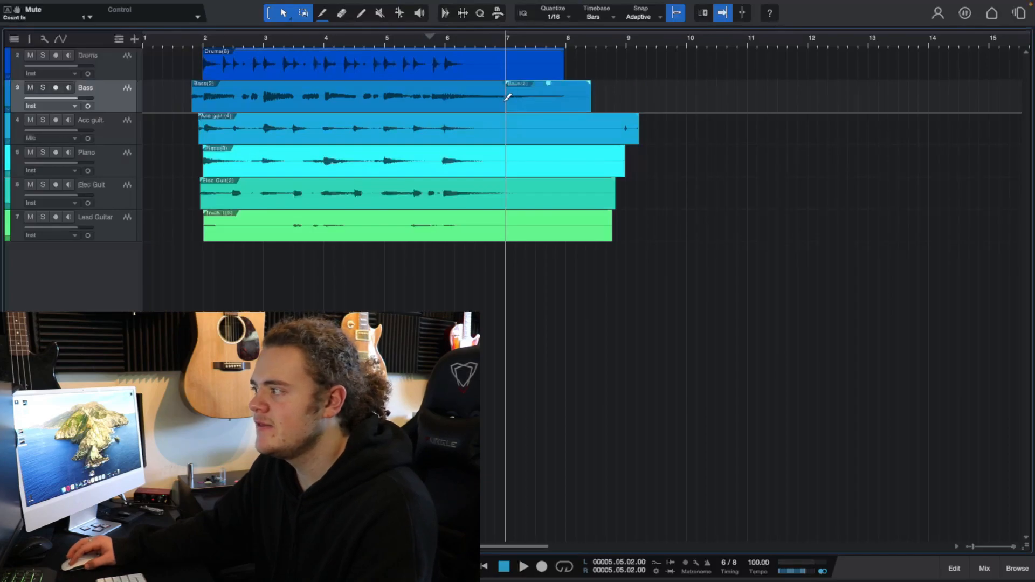
{"action": "left_click", "coordinate": [508, 125]}
{"action": "left_click", "coordinate": [509, 158]}
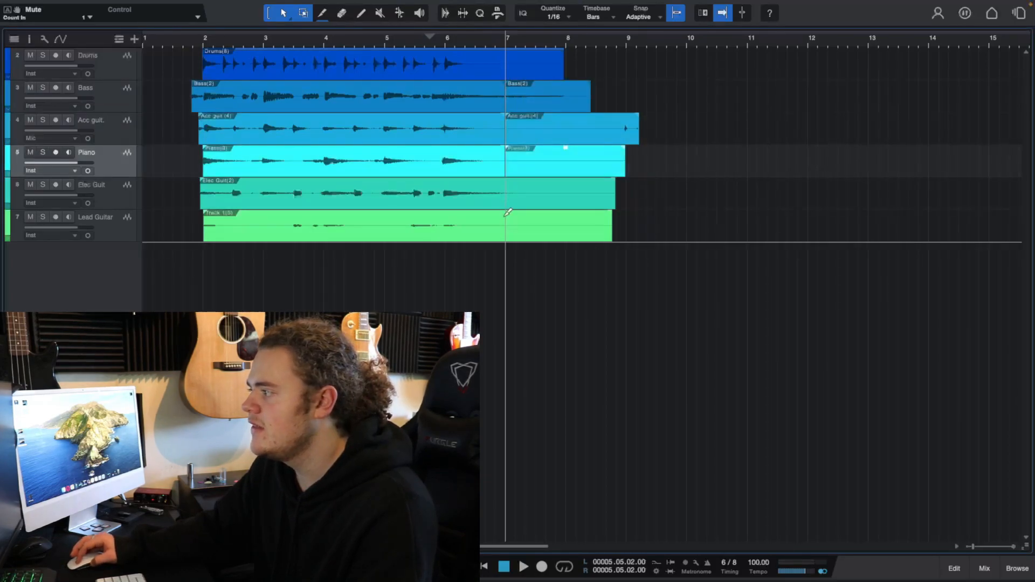
{"action": "left_click", "coordinate": [507, 213]}
{"action": "key", "text": "Delete"}
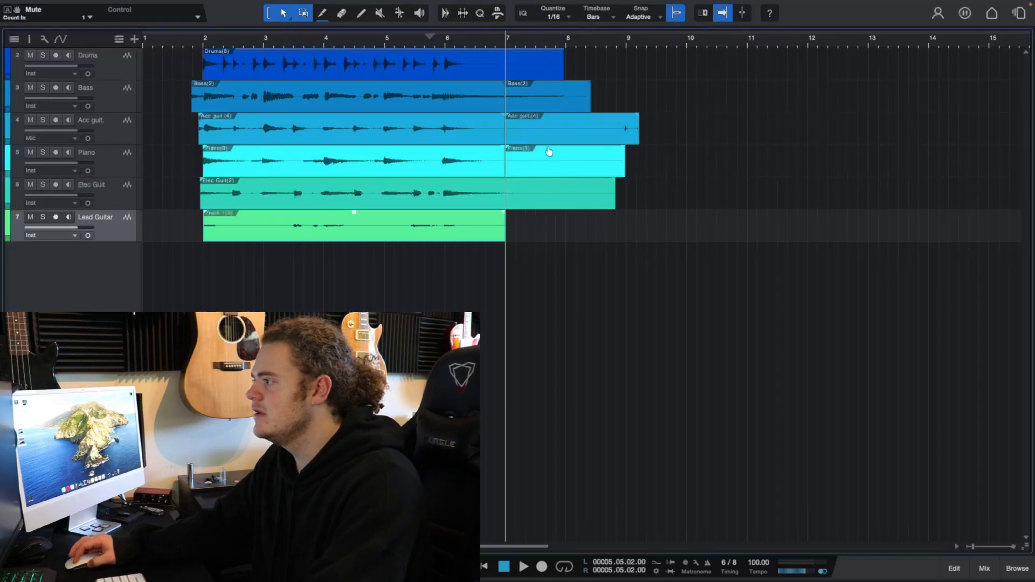
{"action": "left_click", "coordinate": [550, 163]}
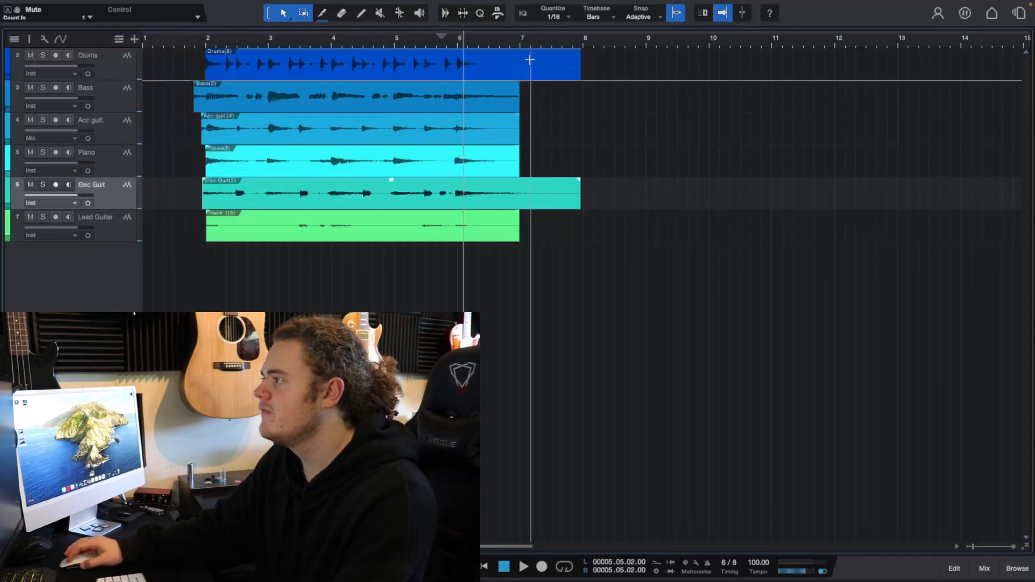
Add fade-outs from about halfway through bar 6 to the ends of the Drums and Elec Guit clips, and play the ending
{"action": "key", "text": "space"}
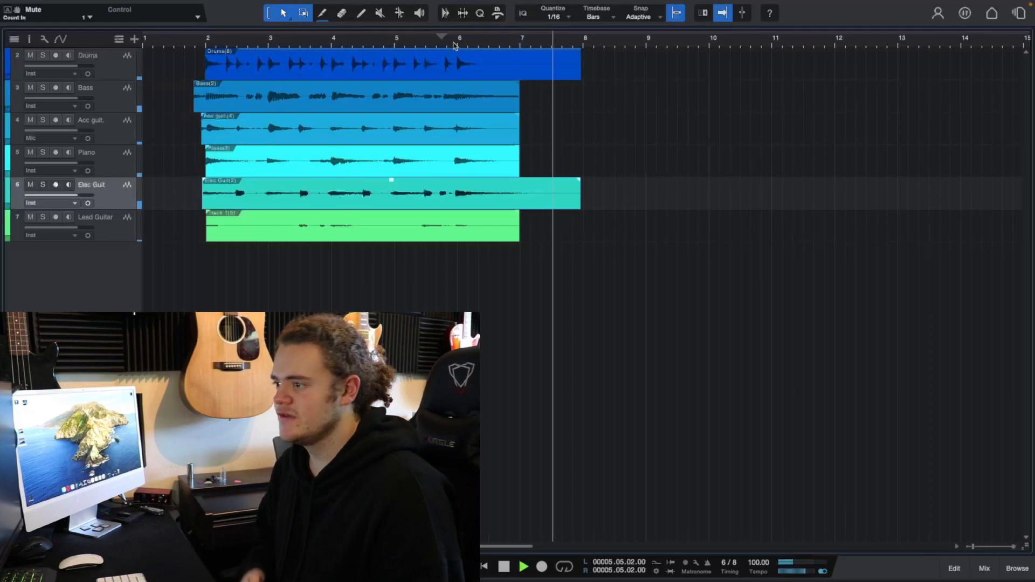
{"action": "key", "text": "space"}
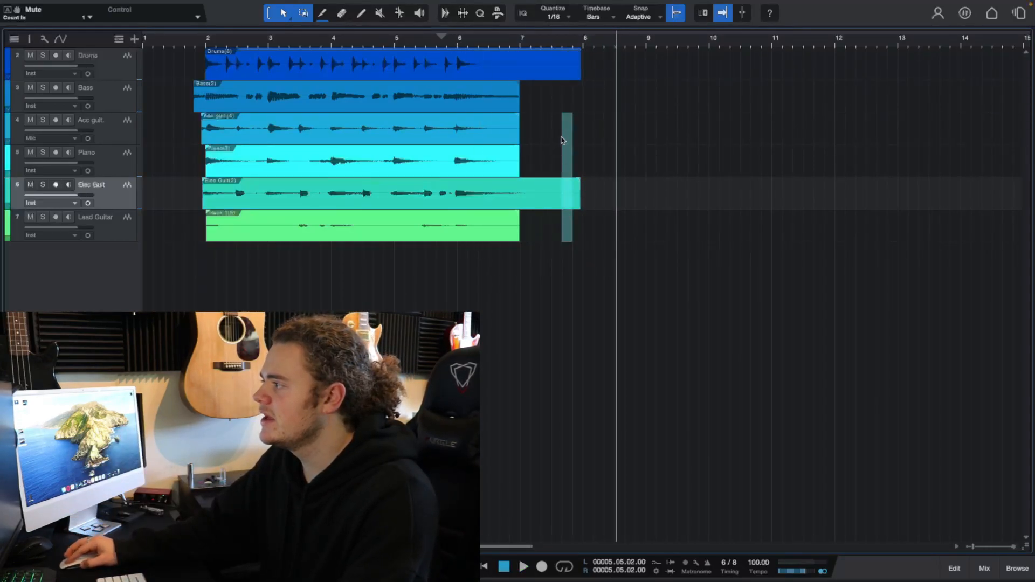
{"action": "left_click_drag", "start_coordinate": [579, 55], "coordinate": [534, 70]}
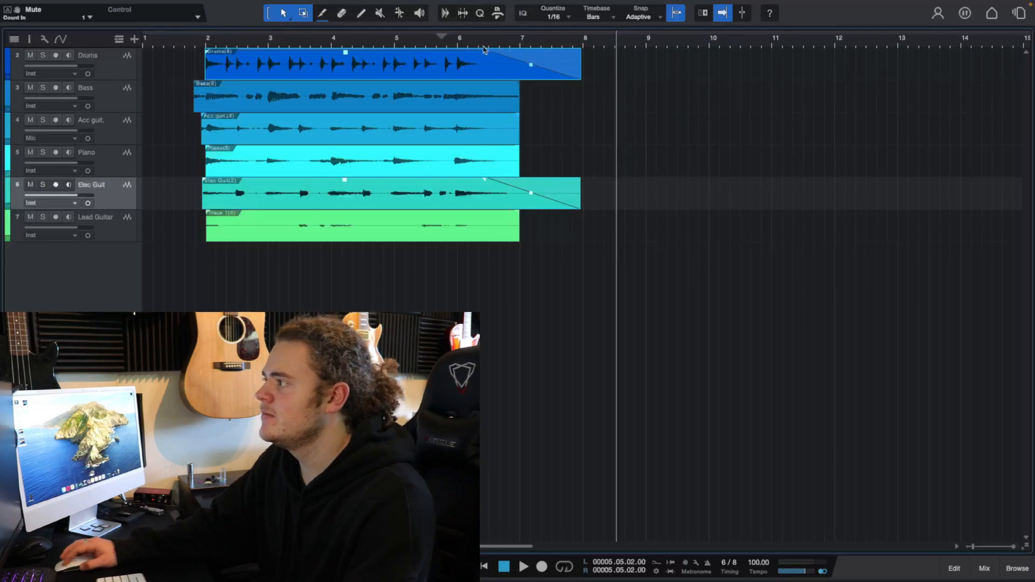
{"action": "left_click", "coordinate": [477, 44]}
{"action": "key", "text": "space"}
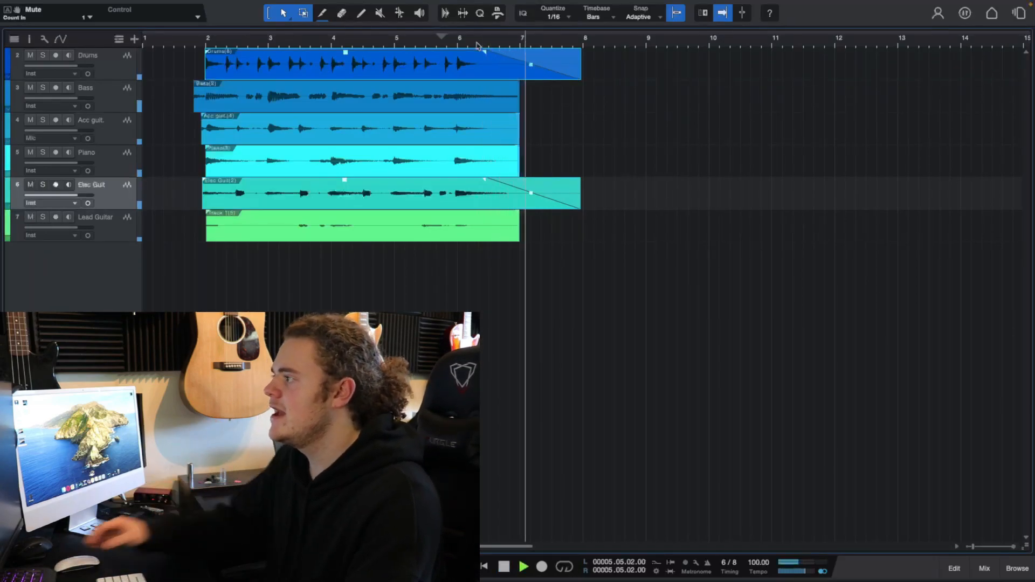
{"action": "left_click", "coordinate": [453, 82]}
{"action": "key", "text": "space"}
Give the Bass, Acc guit., Piano and Lead Guitar clips a fade-out of about 1.7 s, starting just after bar 6
{"action": "key", "text": "super+a"}
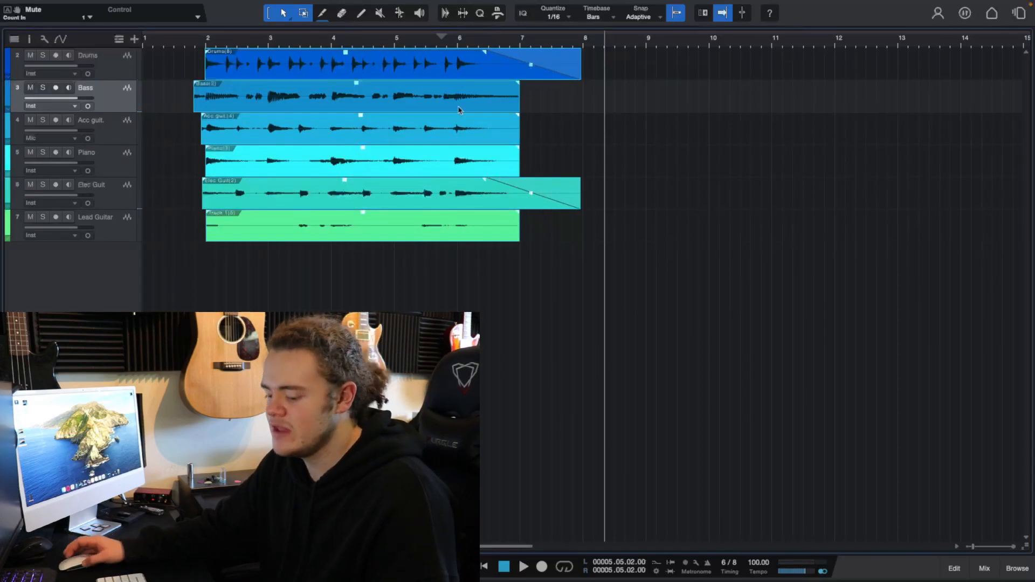
{"action": "left_click", "coordinate": [476, 74], "text": "super"}
{"action": "left_click", "coordinate": [372, 204], "text": "super"}
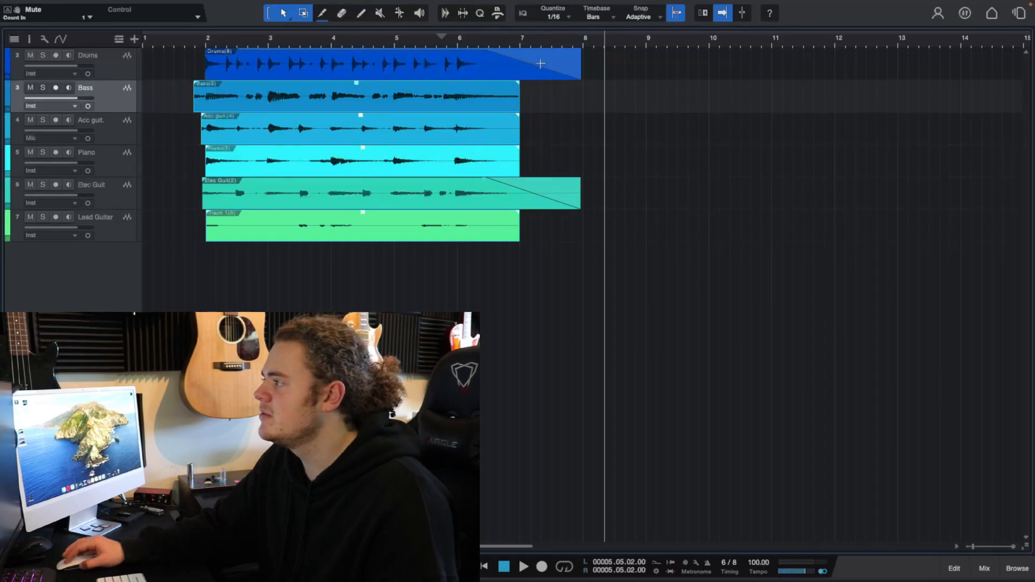
{"action": "left_click_drag", "start_coordinate": [518, 87], "coordinate": [460, 90]}
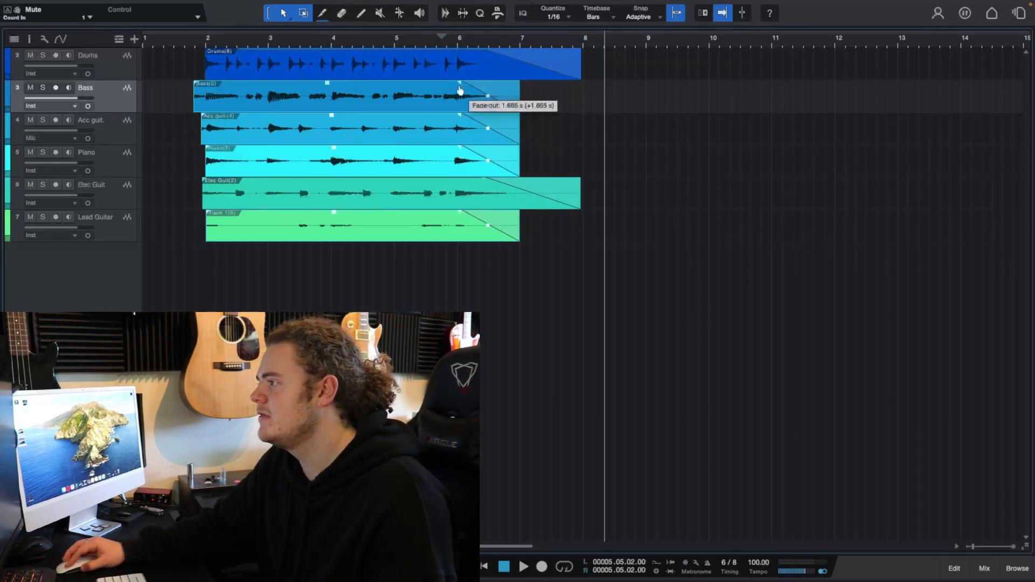
Play the ending from around bar 6 to check how the fade-outs sound together
{"action": "left_click_drag", "start_coordinate": [463, 41], "coordinate": [403, 86]}
{"action": "scroll", "coordinate": [415, 45], "scroll_direction": "down", "scroll_amount": 5}
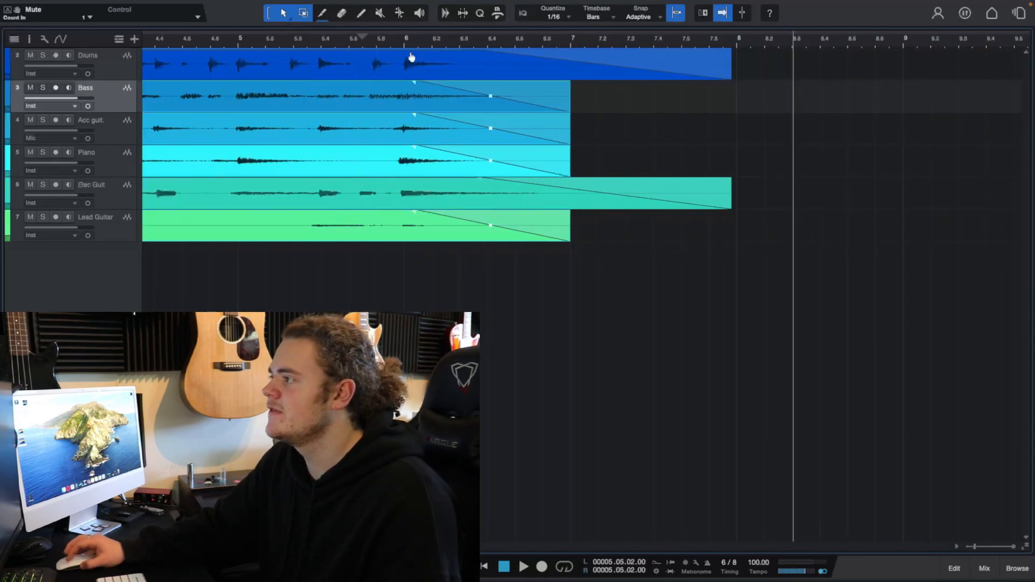
{"action": "scroll", "coordinate": [412, 45], "scroll_direction": "down", "scroll_amount": 3}
{"action": "scroll", "coordinate": [411, 46], "scroll_direction": "down", "scroll_amount": 2}
{"action": "key", "text": "space"}
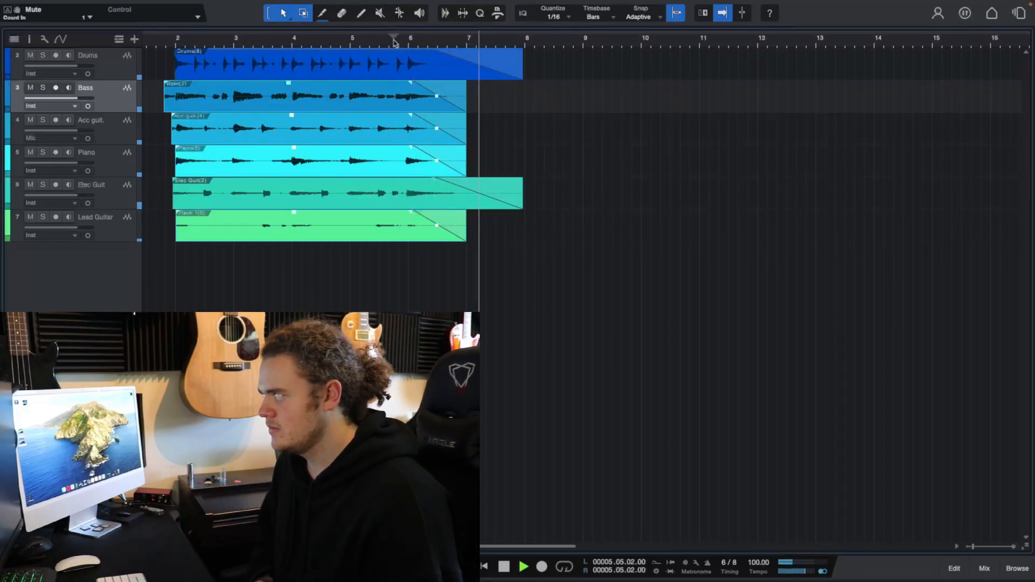
{"action": "key", "text": "space"}
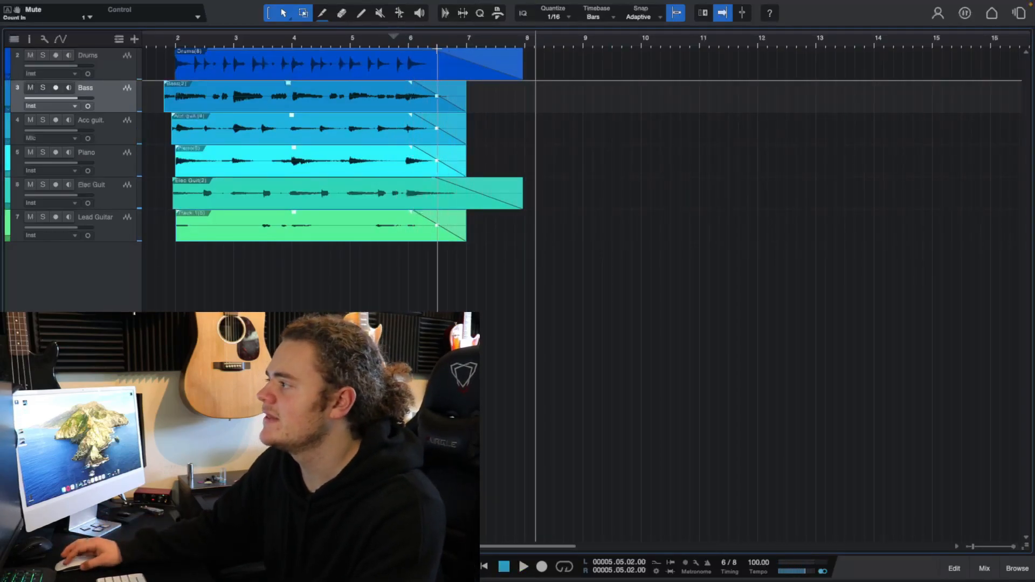
{"action": "left_click", "coordinate": [409, 44]}
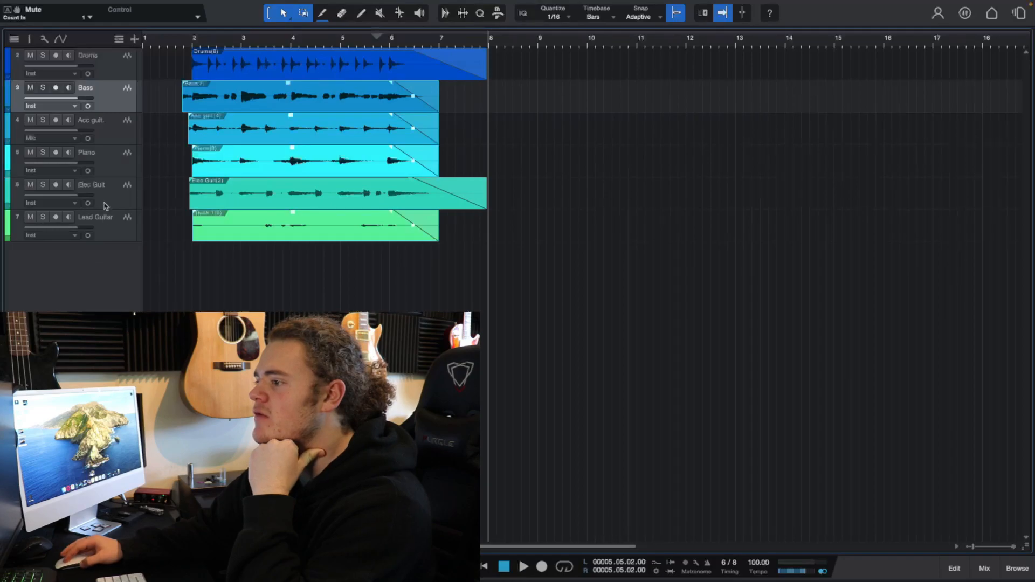
Move the Acc guit. track between Elec Guit and Lead Guitar, and open the mixer
{"action": "left_click", "coordinate": [101, 136]}
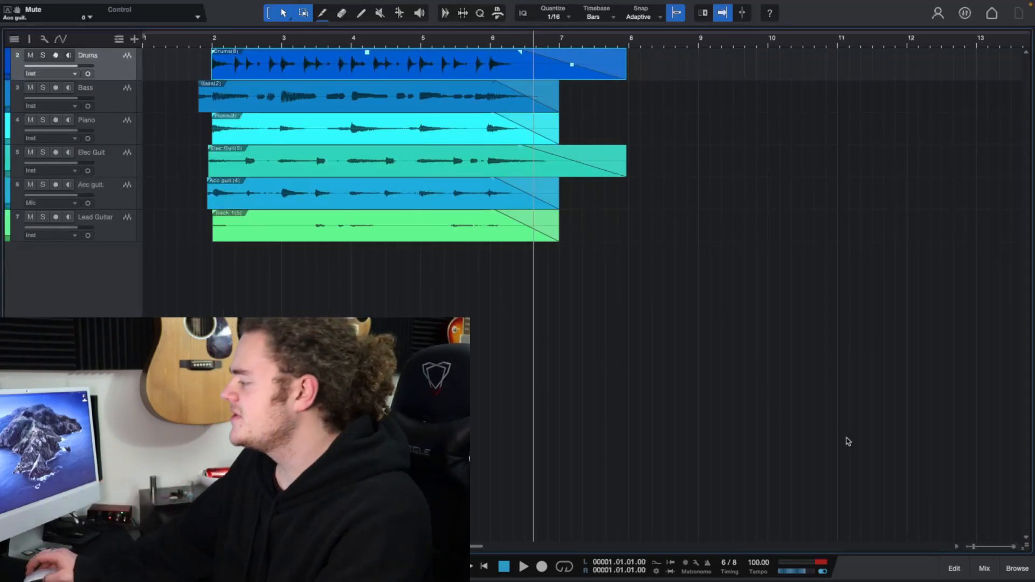
{"action": "left_click", "coordinate": [979, 569]}
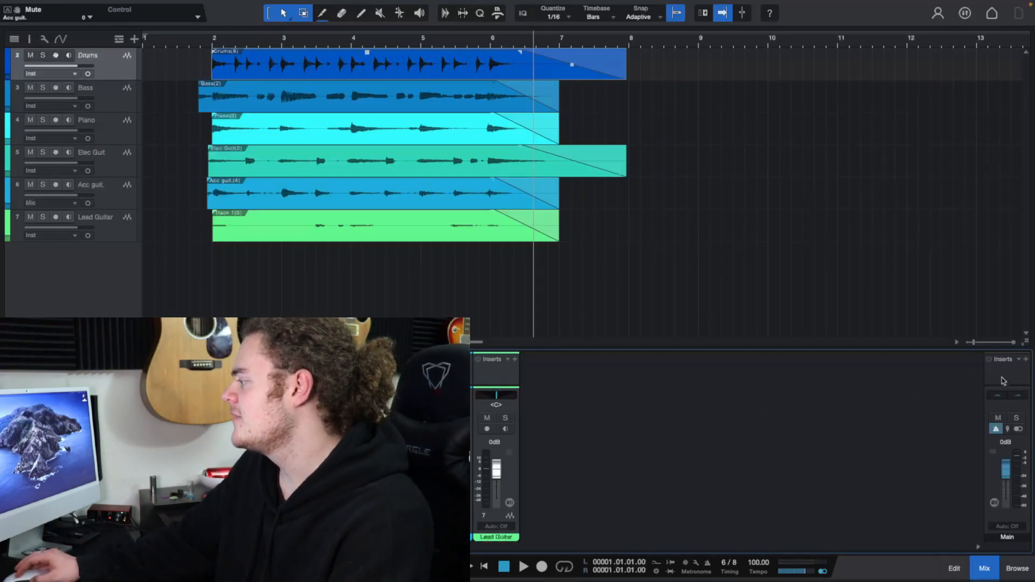
Solo the Drums track and raise the Drums clip's gain while playing from bar 2
{"action": "left_click", "coordinate": [44, 56]}
{"action": "left_click", "coordinate": [213, 44]}
{"action": "left_click_drag", "start_coordinate": [367, 52], "coordinate": [368, 52]}
{"action": "key", "text": "space"}
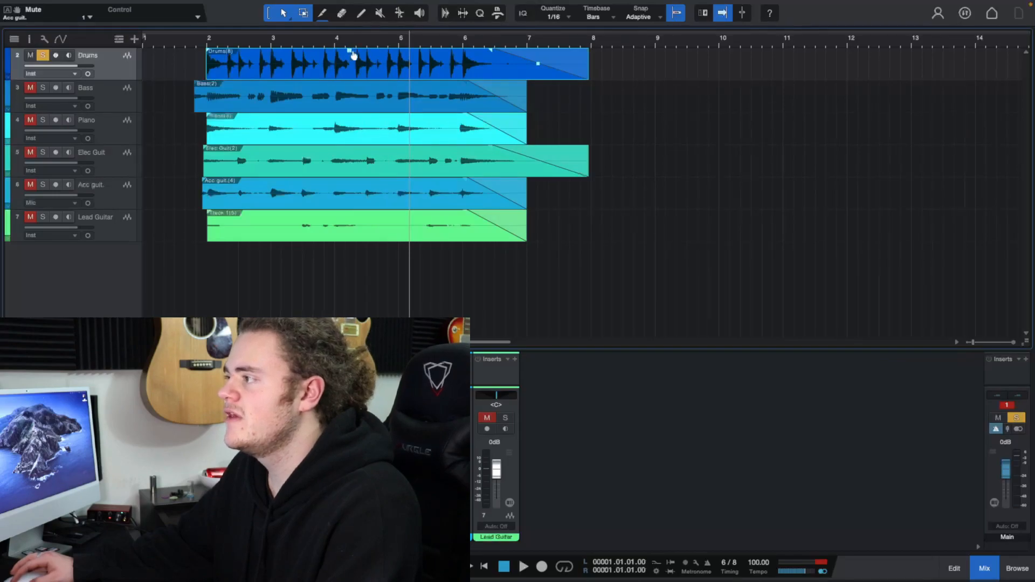
Lower the Drums clip's gain and play the soloed Drums track to check its level
{"action": "mouse_move", "coordinate": [350, 54]}
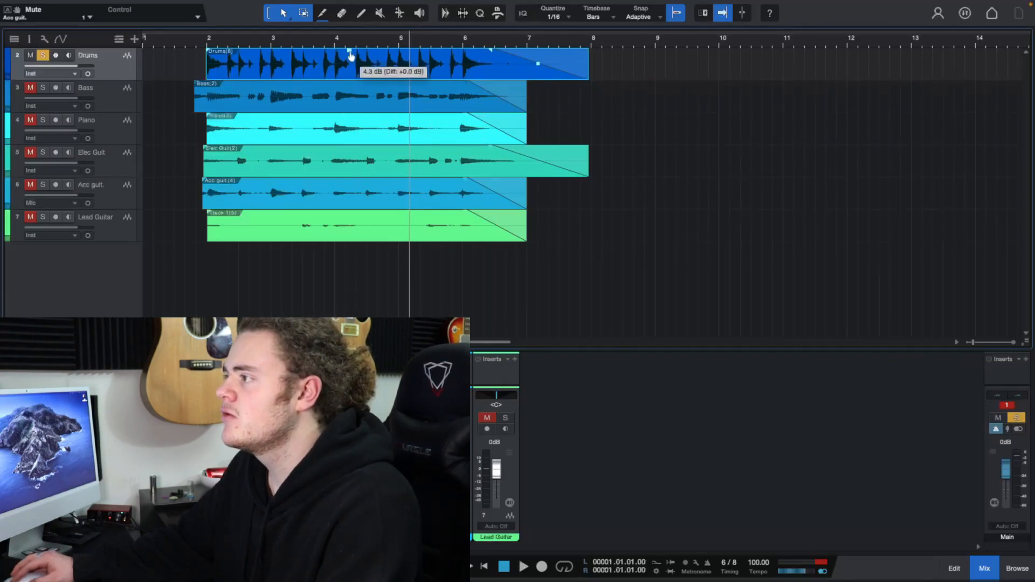
{"action": "left_click_drag", "start_coordinate": [351, 57], "coordinate": [352, 56]}
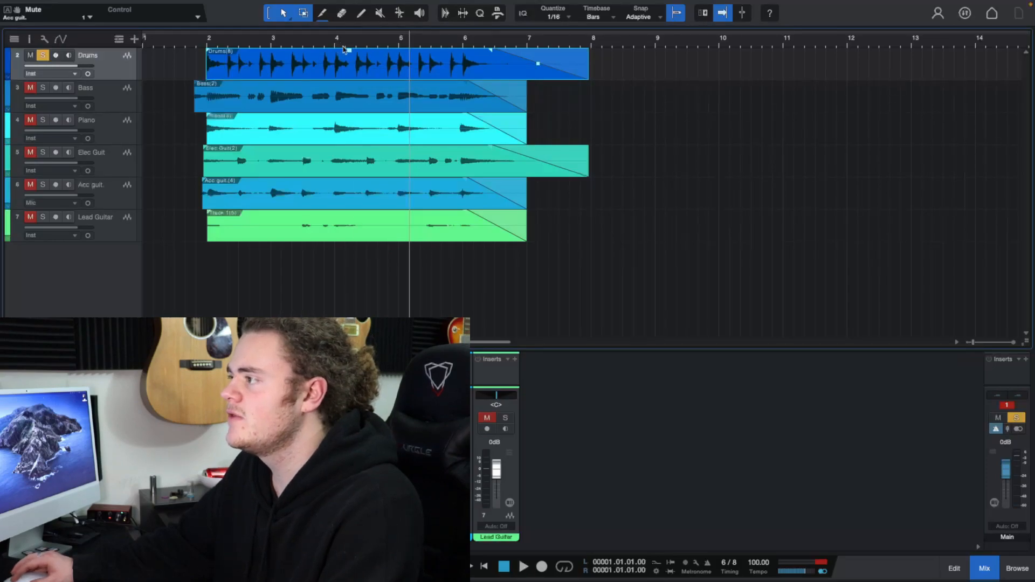
{"action": "key", "text": "space"}
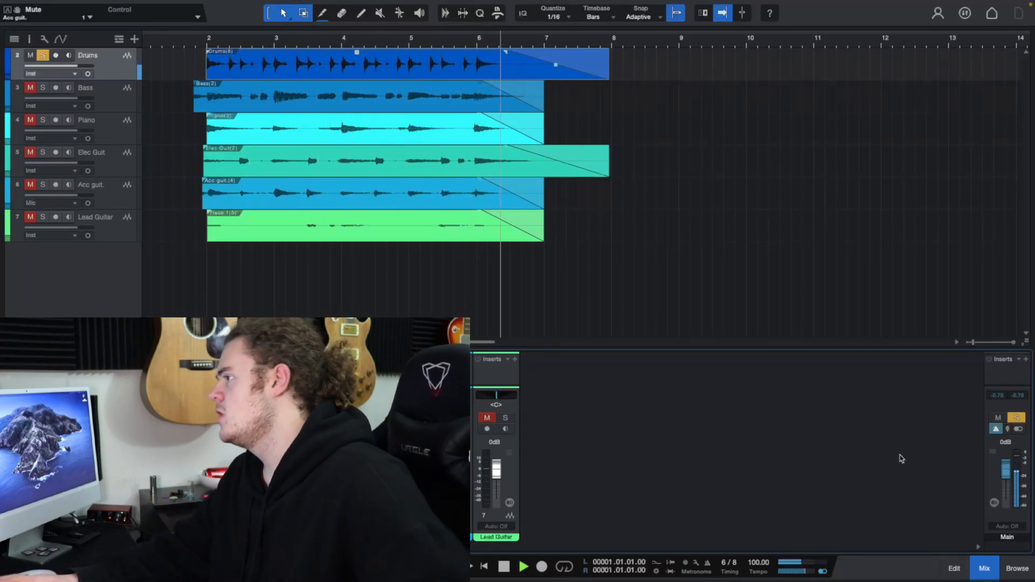
{"action": "key", "text": "space"}
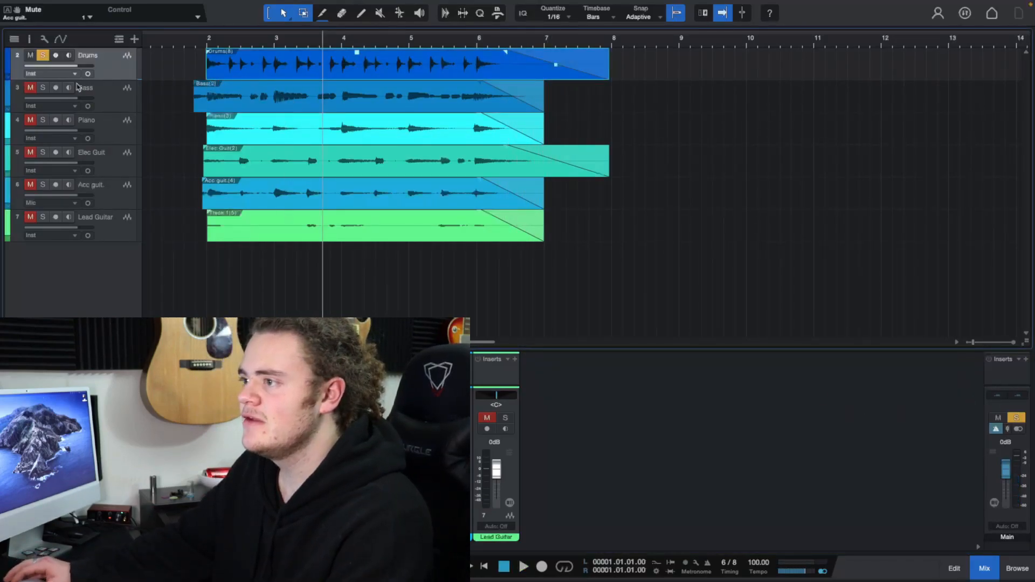
Solo the Bass track and play it from just before bar 2 to check its level on the Main channel
{"action": "left_click", "coordinate": [186, 46]}
{"action": "key", "text": "space"}
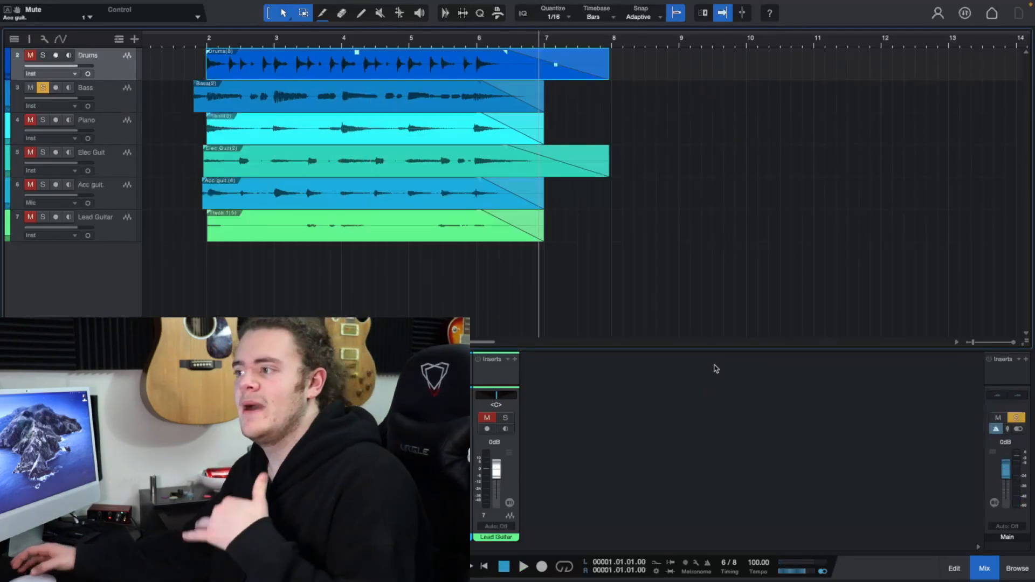
{"action": "key", "text": "space"}
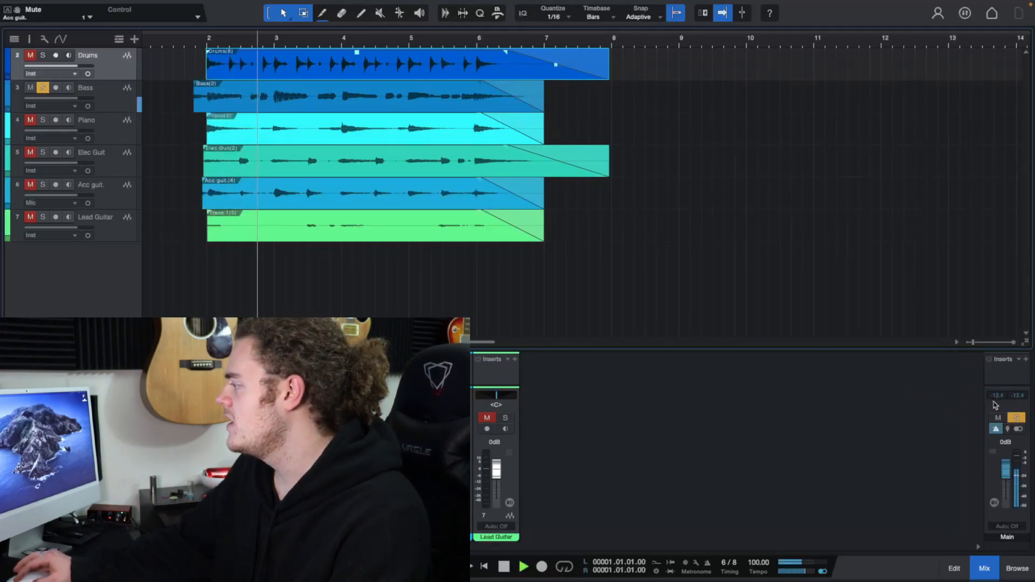
{"action": "key", "text": "space"}
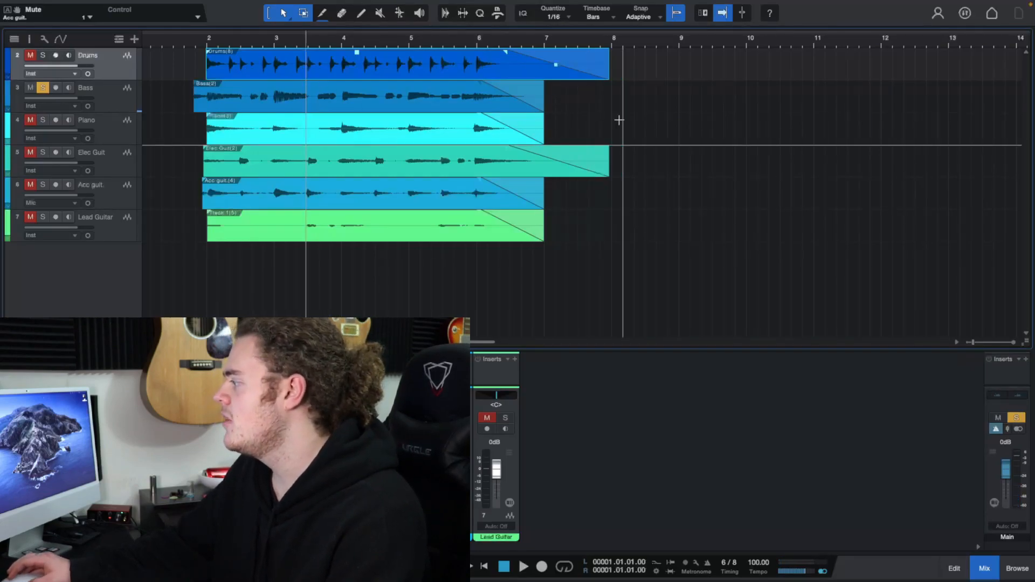
Reduce the Drums clip's gain slightly further and replay the soloed Drums from just before bar 2 to check the level
{"action": "left_click_drag", "start_coordinate": [359, 58], "coordinate": [358, 58]}
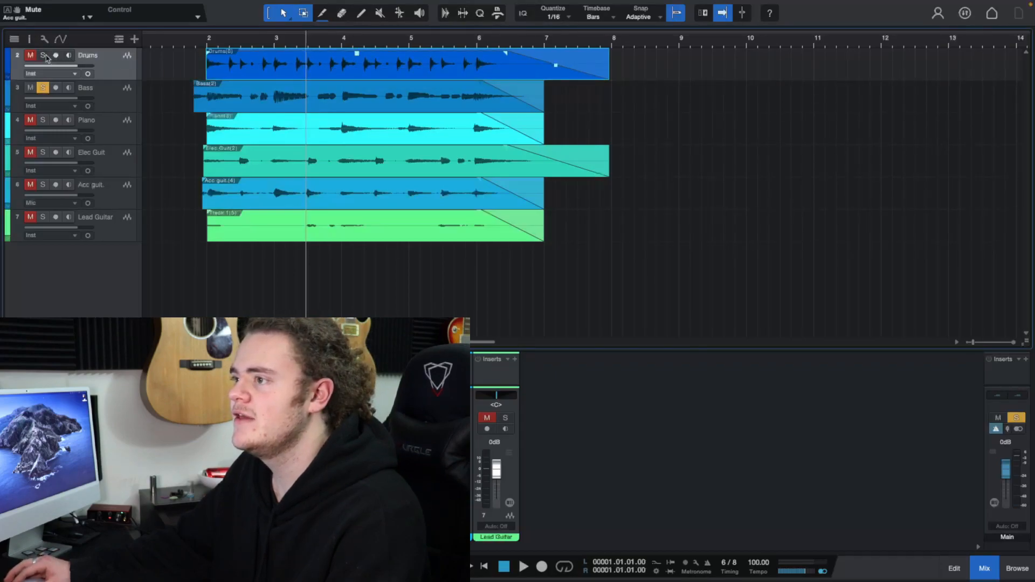
{"action": "left_click", "coordinate": [197, 41]}
{"action": "key", "text": "space"}
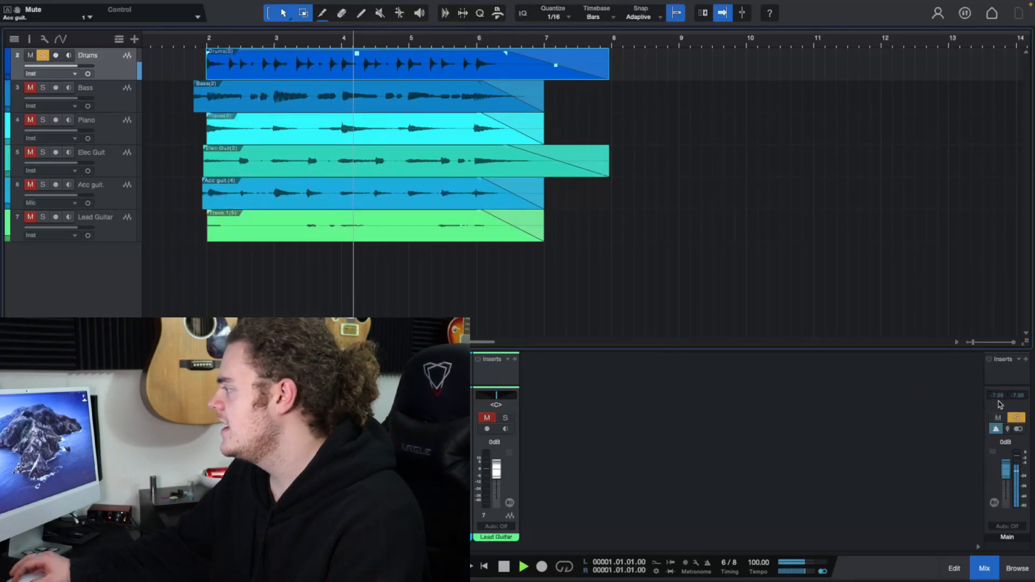
{"action": "key", "text": "space"}
{"action": "left_click_drag", "start_coordinate": [356, 56], "coordinate": [356, 56]}
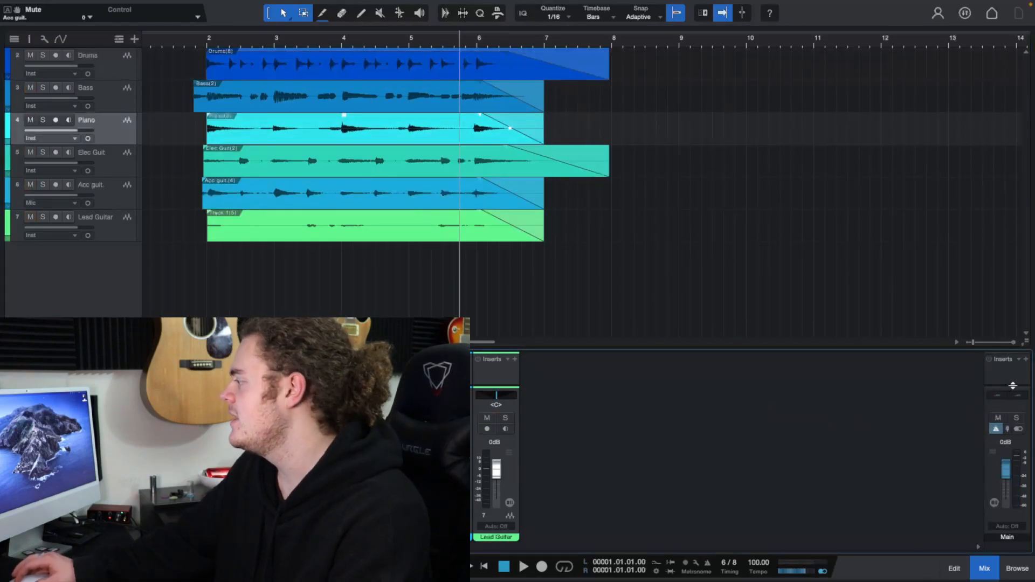
Solo the Elec Guit track and play from around bar 2 to check its level on the Main channel
{"action": "left_click", "coordinate": [1005, 413]}
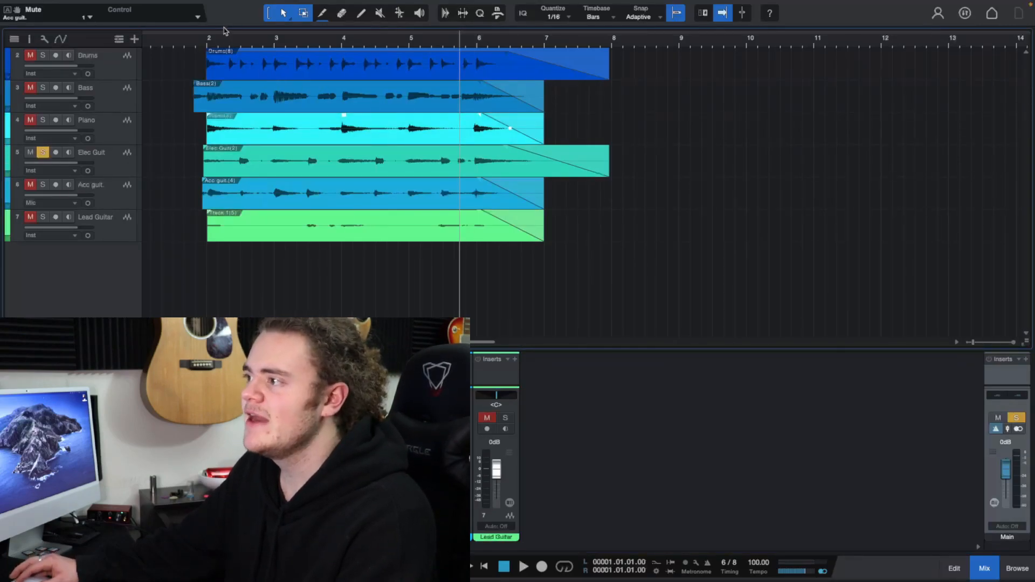
{"action": "left_click", "coordinate": [225, 30]}
{"action": "key", "text": "space"}
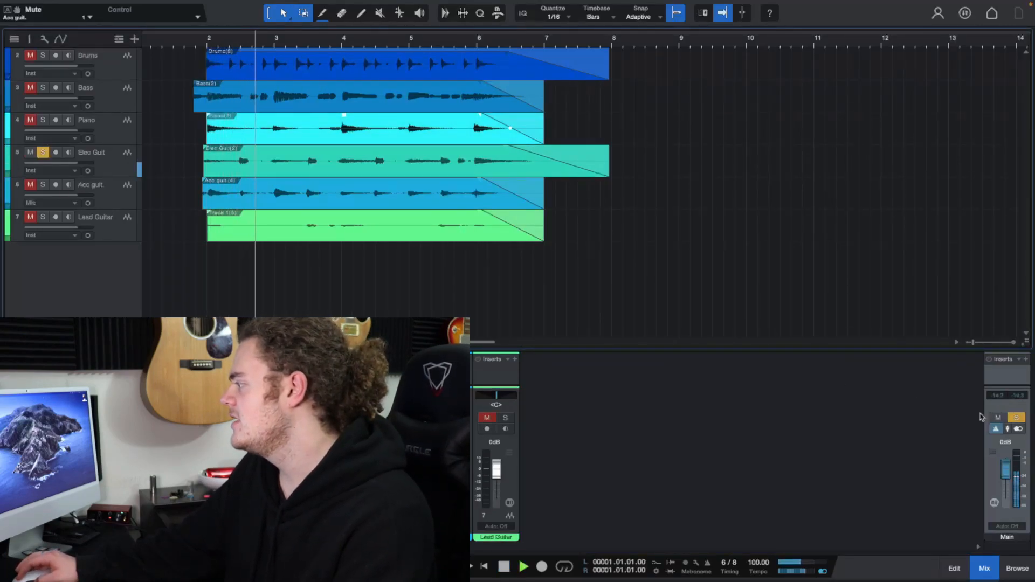
{"action": "key", "text": "space"}
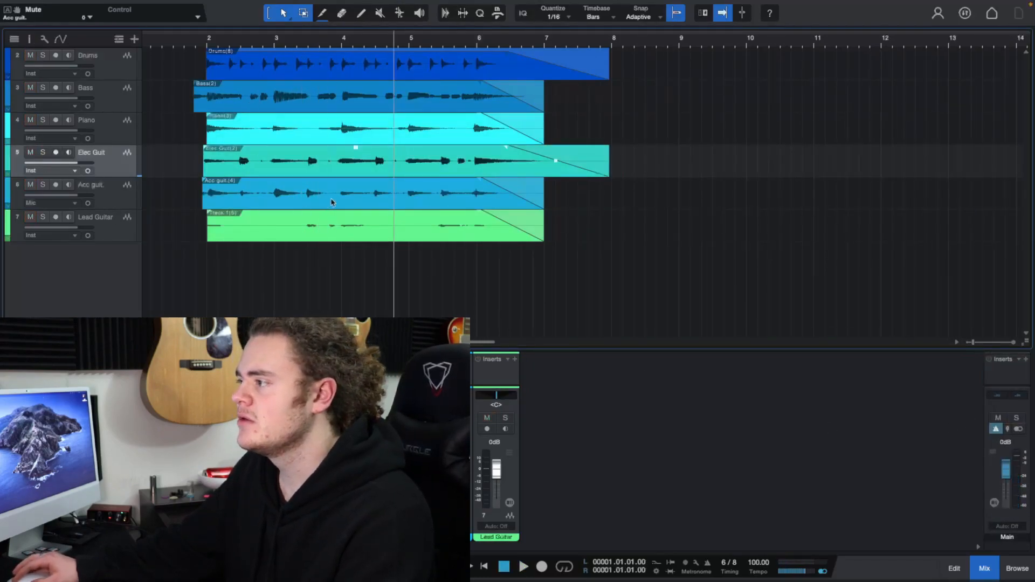
{"action": "left_click", "coordinate": [185, 43]}
{"action": "key", "text": "space"}
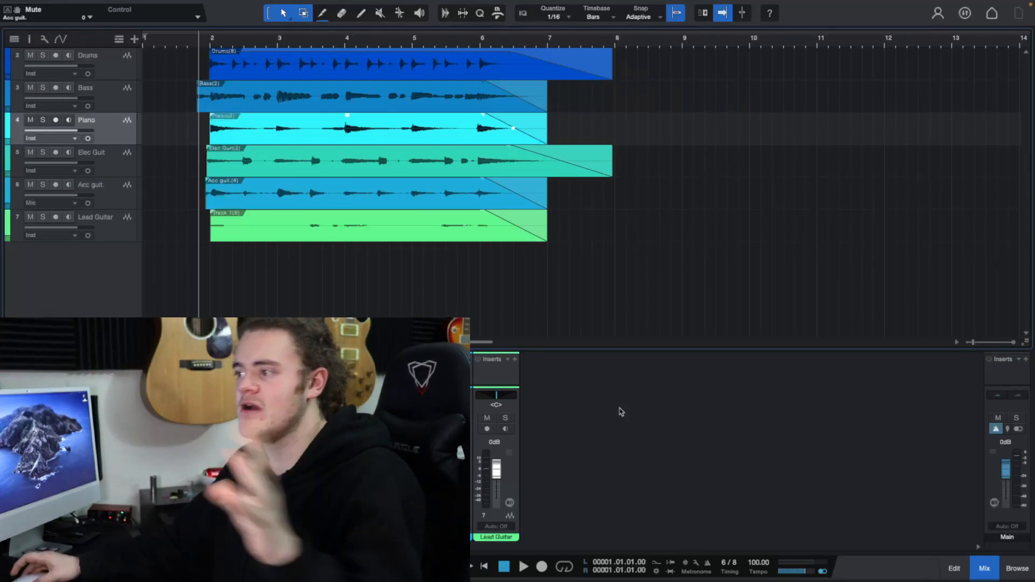
Solo Drums and Bass together and balance them during playback, with the Drums fader at +0.3 dB and the Bass fader at 0 dB
{"action": "left_click", "coordinate": [104, 66]}
{"action": "left_click", "coordinate": [95, 105], "text": "shift"}
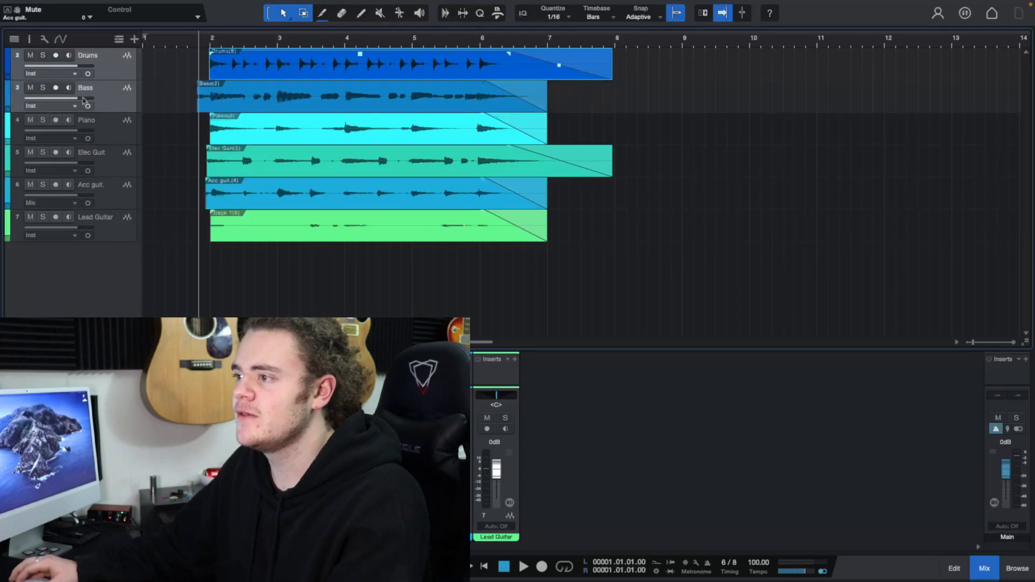
{"action": "left_click", "coordinate": [43, 88]}
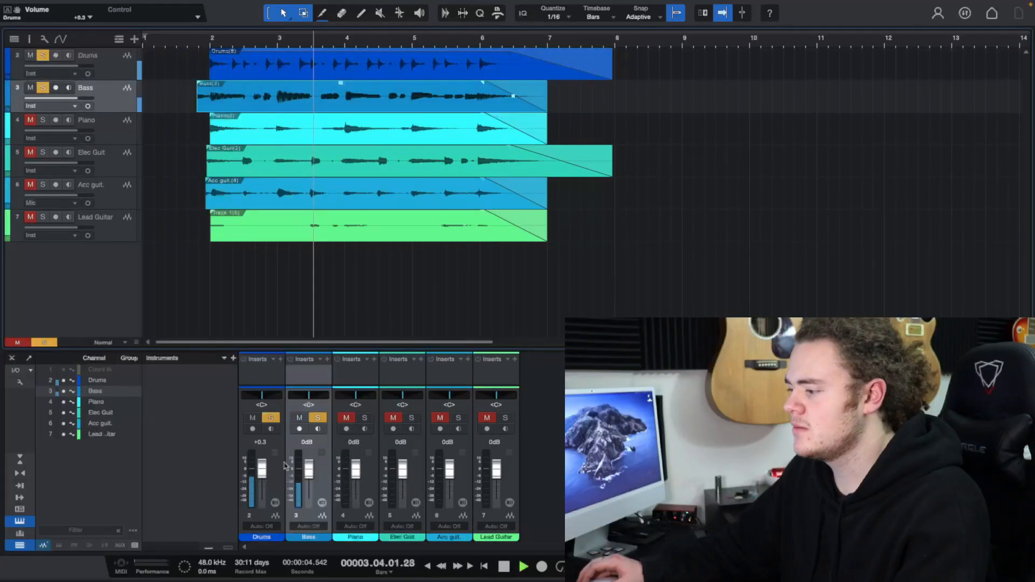
{"action": "left_click", "coordinate": [308, 468]}
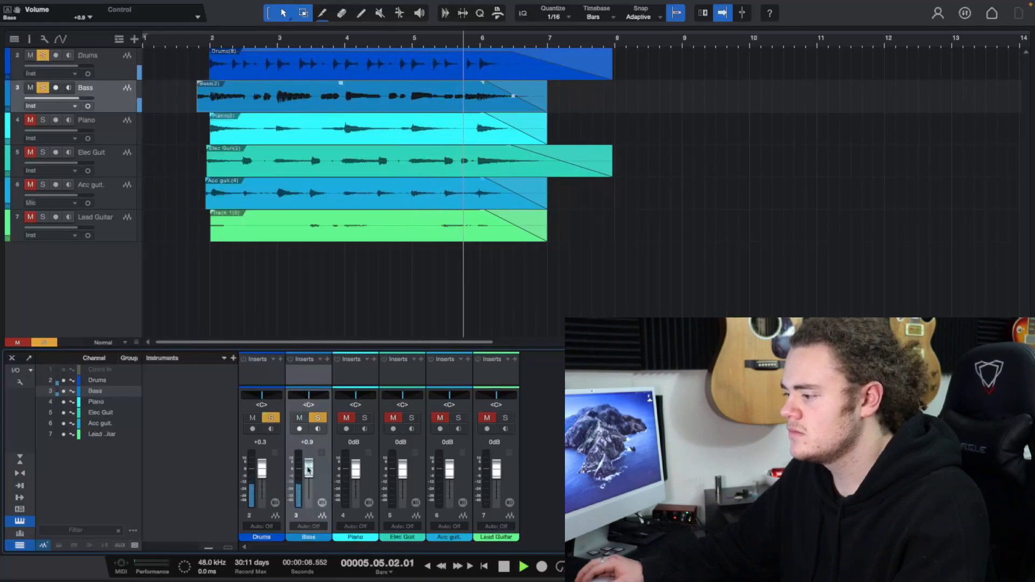
{"action": "left_click", "coordinate": [308, 469], "text": "alt"}
{"action": "key", "text": "space"}
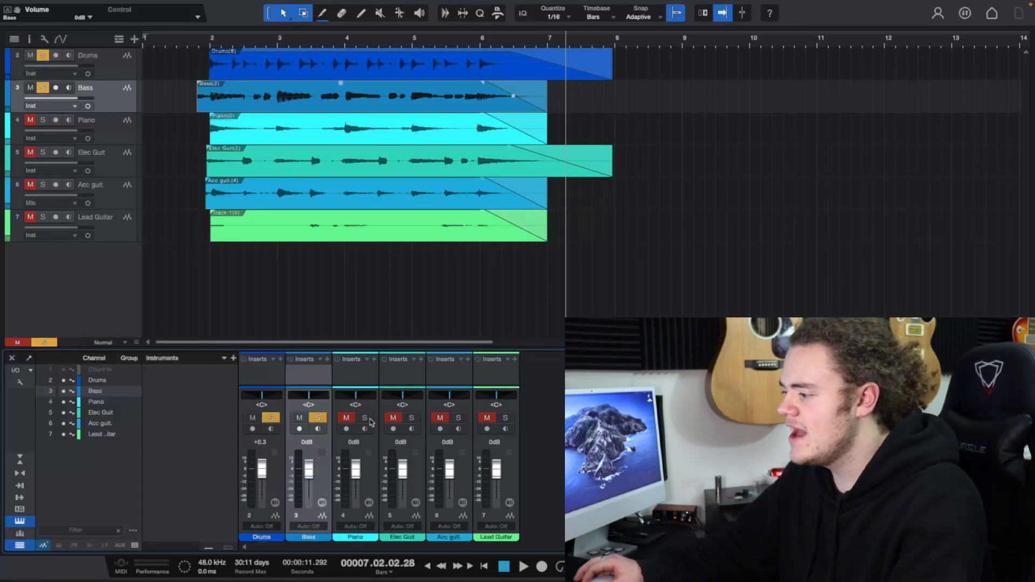
Add Piano to the soloed tracks and set its fader to -0.9 dB while playing from just before bar 2
{"action": "left_click", "coordinate": [196, 41]}
{"action": "key", "text": "space"}
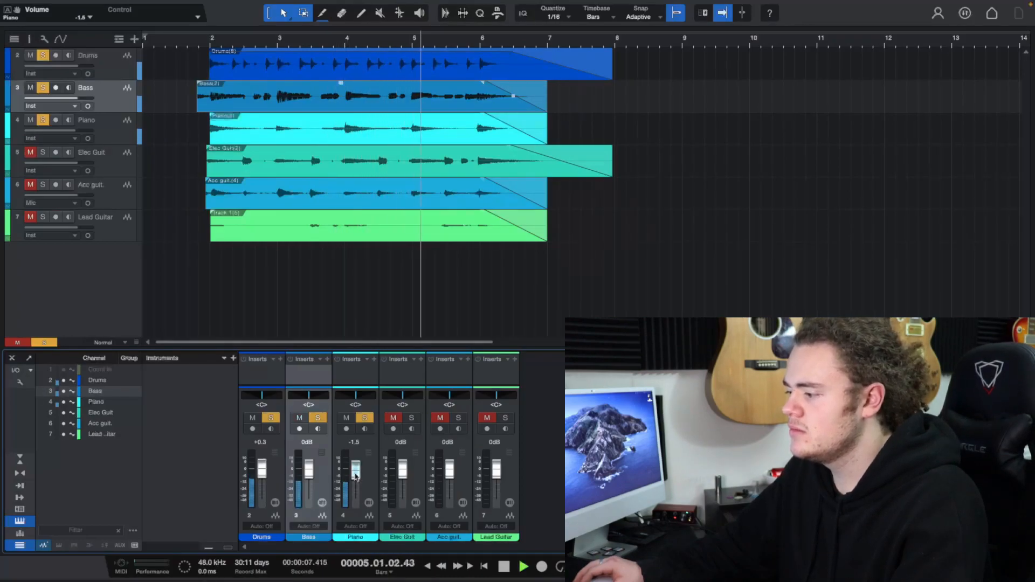
{"action": "left_click_drag", "start_coordinate": [355, 476], "coordinate": [355, 475]}
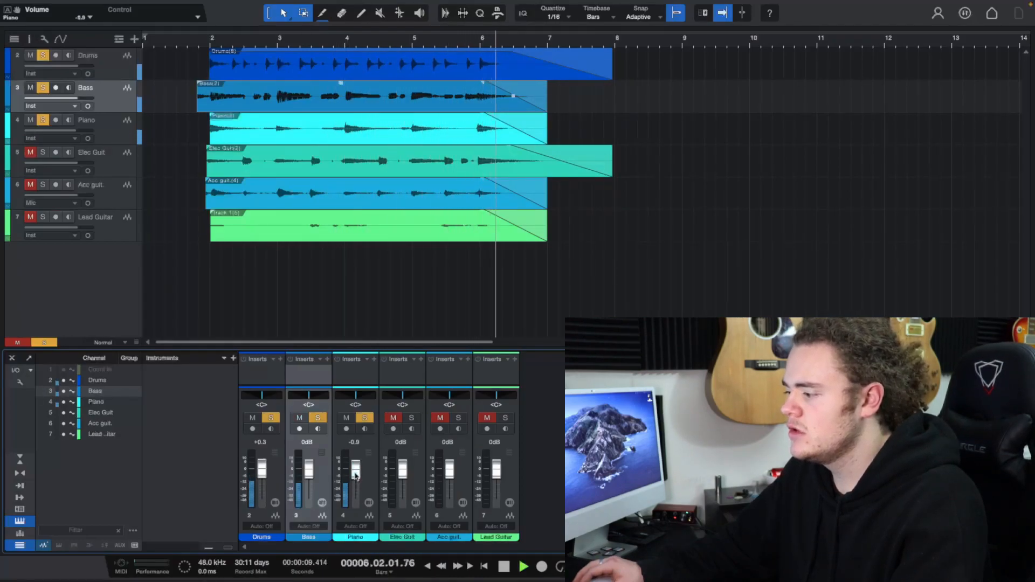
{"action": "key", "text": "space"}
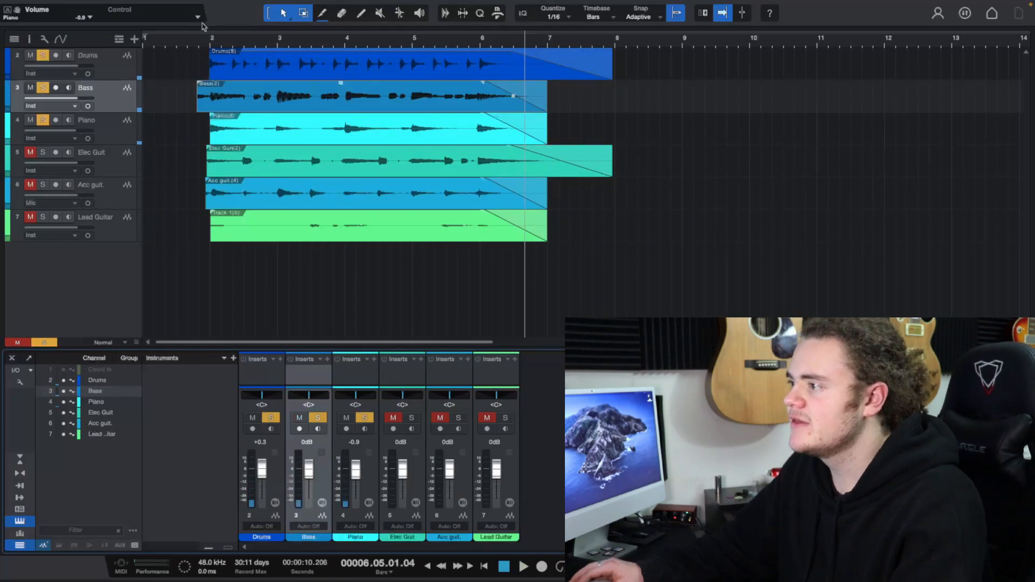
{"action": "left_click", "coordinate": [200, 45]}
{"action": "key", "text": "space"}
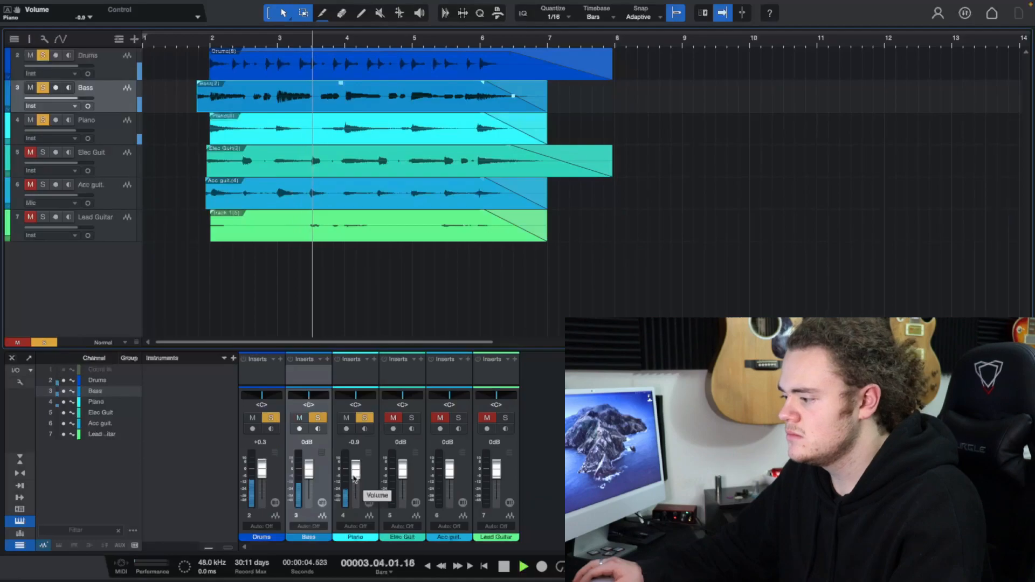
{"action": "key", "text": "space"}
Add Elec Guit to the soloed tracks and balance the faders during playback: Elec Guit -2.1 dB, Bass -0.9 dB, Piano -1.0 dB
{"action": "key", "text": "space"}
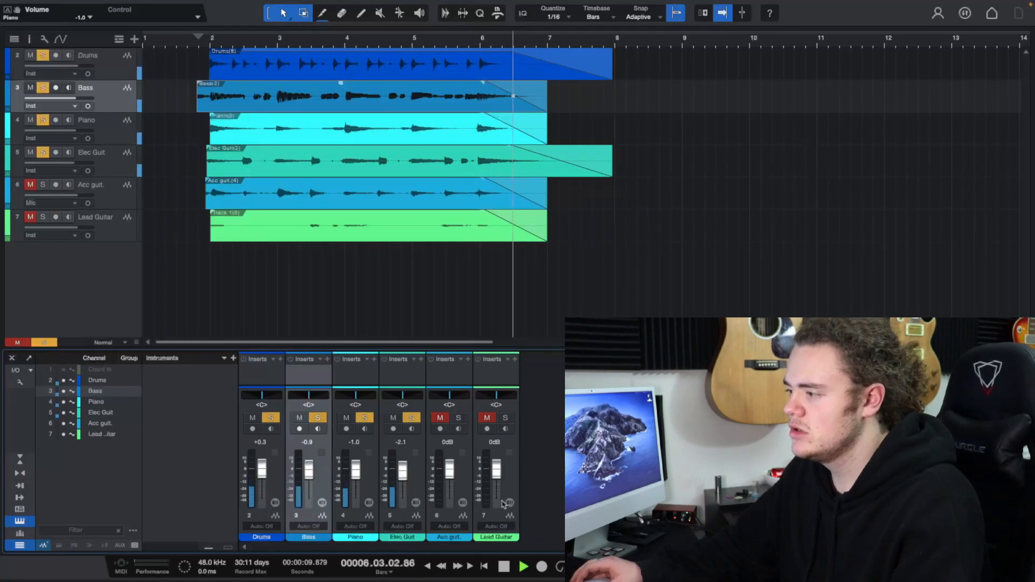
{"action": "key", "text": "space"}
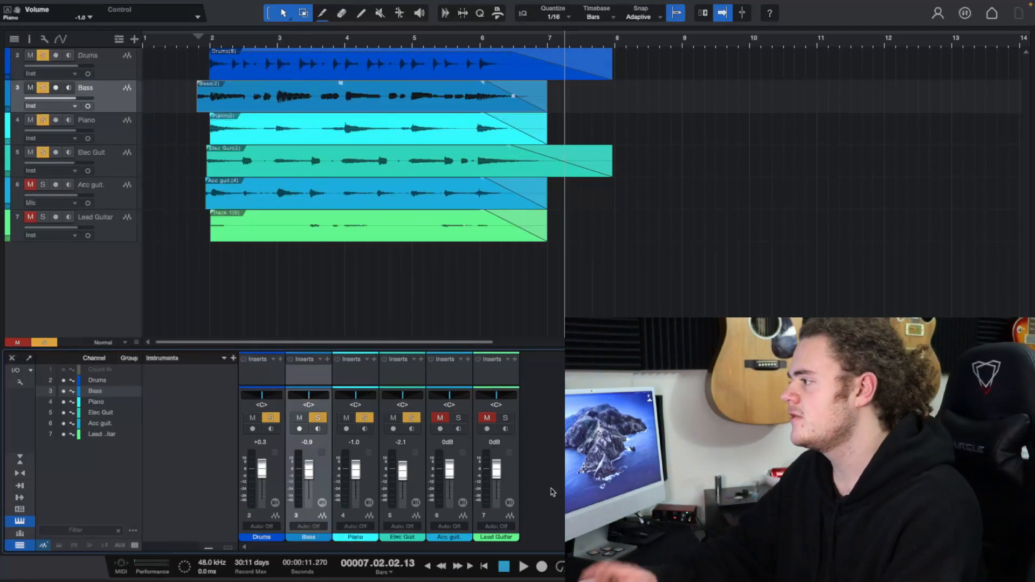
{"action": "left_click", "coordinate": [199, 43]}
{"action": "key", "text": "space"}
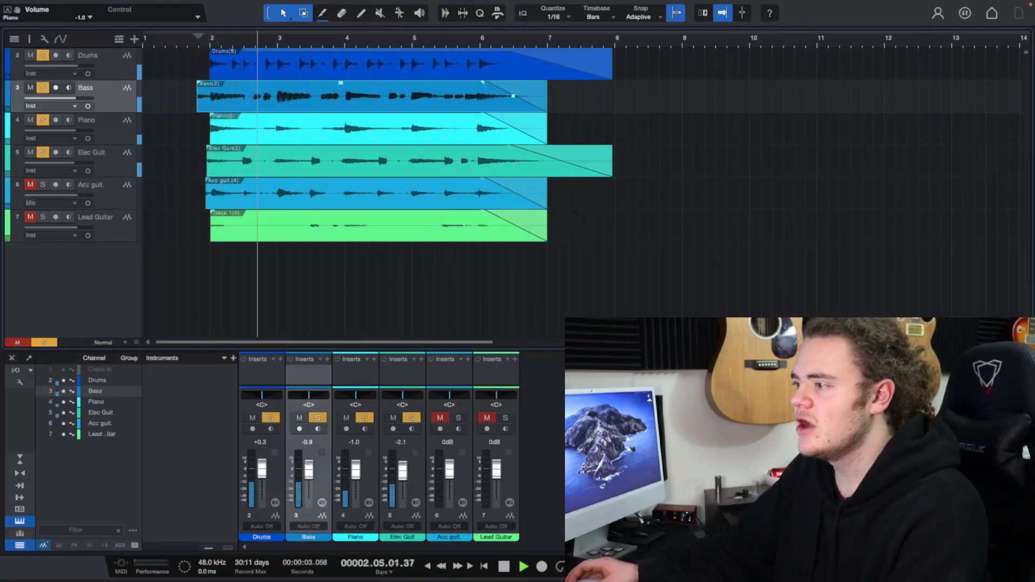
{"action": "key", "text": "space"}
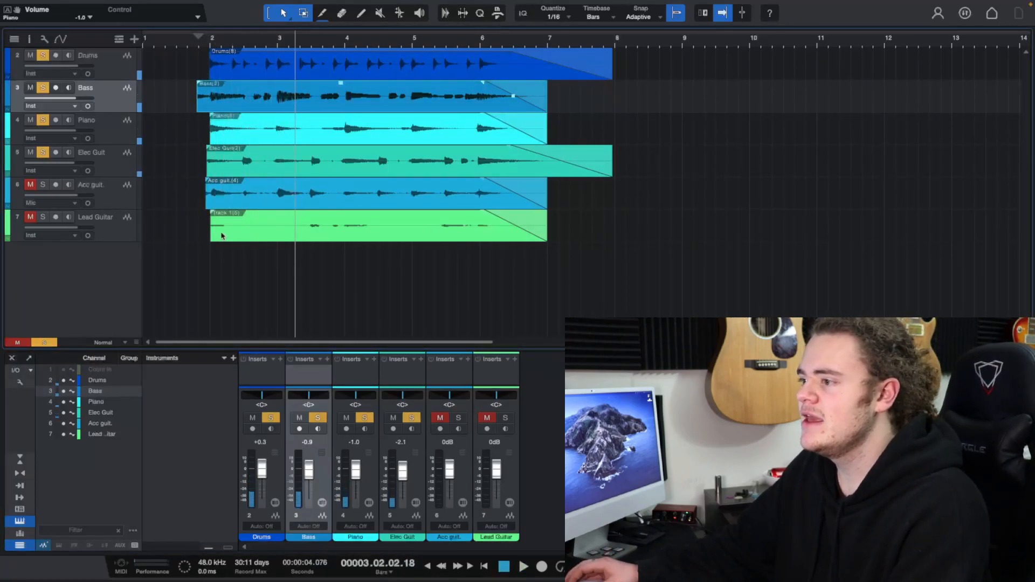
Add two new tracks below Acc guit. and name them Acc Guit L and Acc Guit R
{"action": "left_click", "coordinate": [121, 204]}
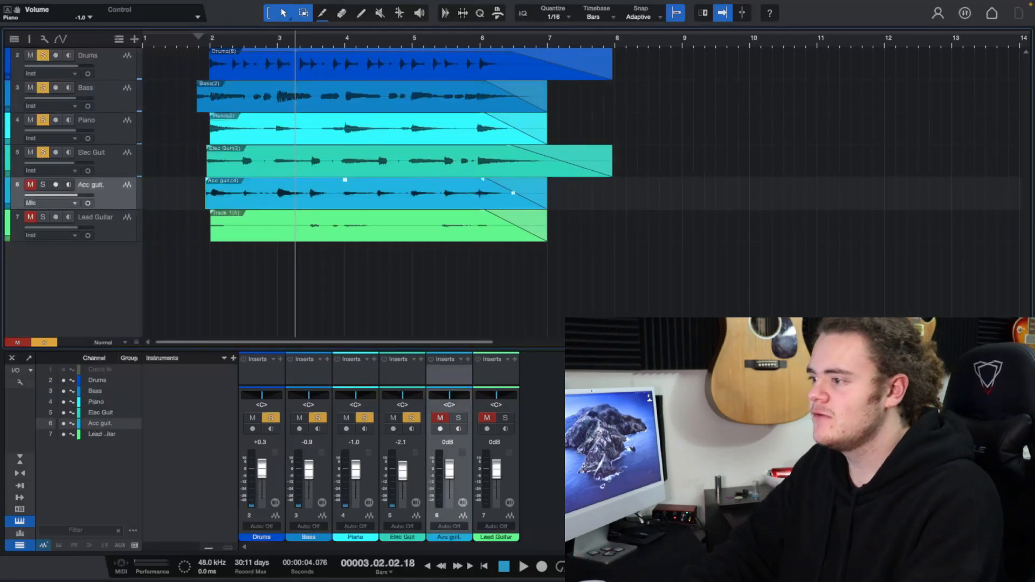
{"action": "key", "text": "Return"}
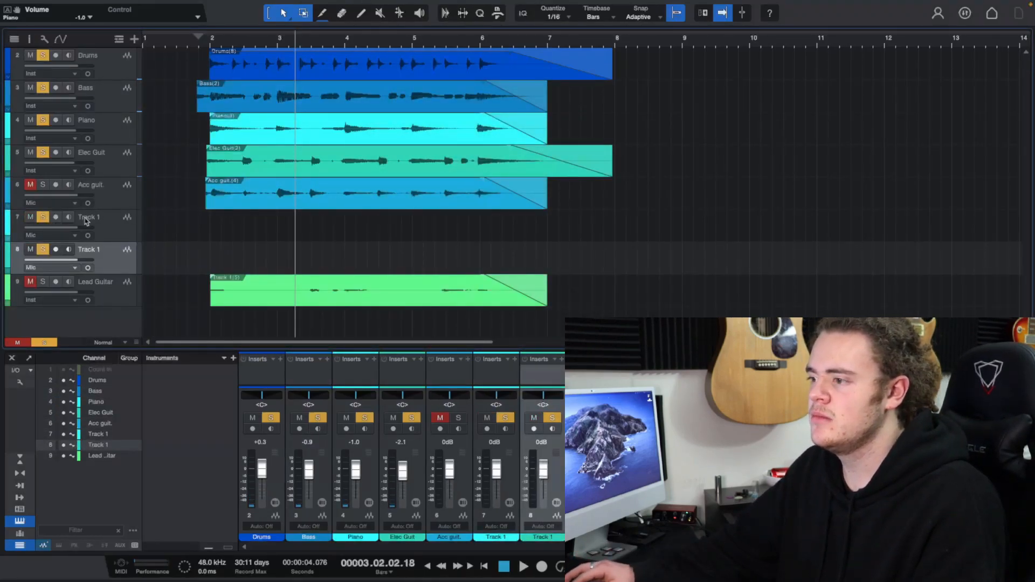
{"action": "double_click", "coordinate": [85, 217]}
{"action": "type", "text": "Acc "}
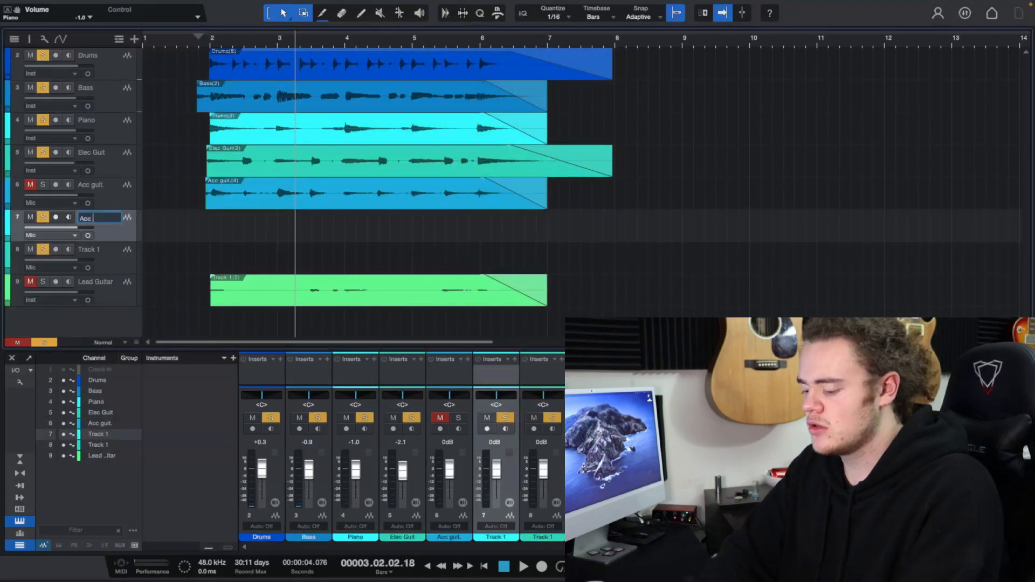
{"action": "type", "text": "Guit L"}
{"action": "key", "text": "Tab"}
{"action": "type", "text": "Acc Guit R"}
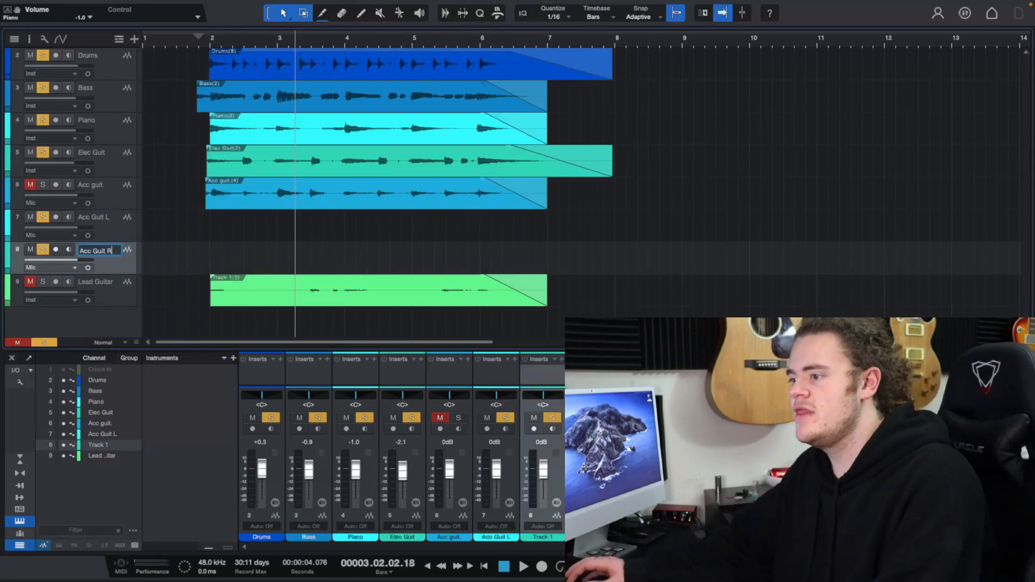
{"action": "key", "text": "Return"}
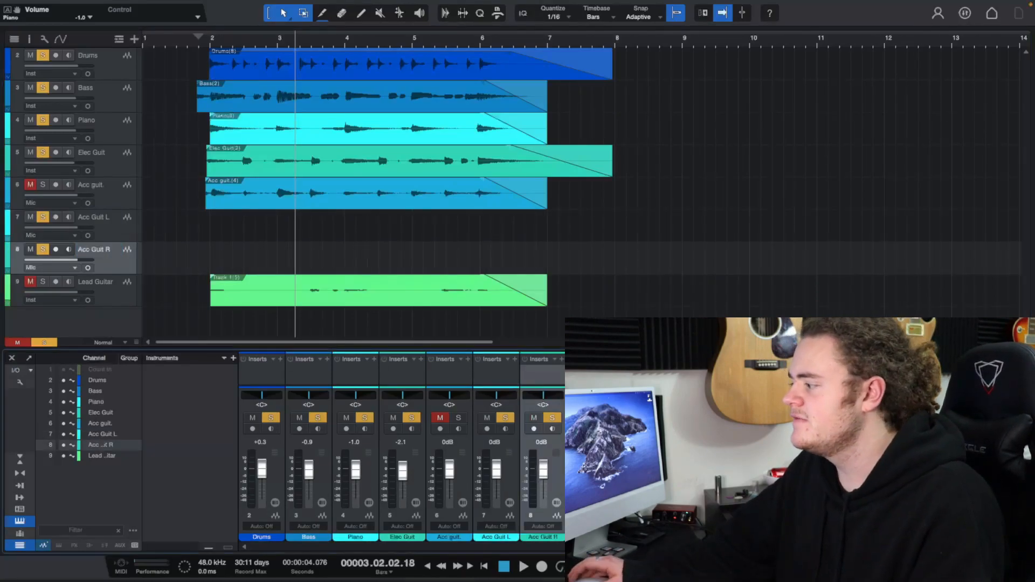
Copy the Acc guit. clip onto the Acc Guit L and Acc Guit R tracks, aligned with the original clip's start
{"action": "left_click", "coordinate": [364, 205]}
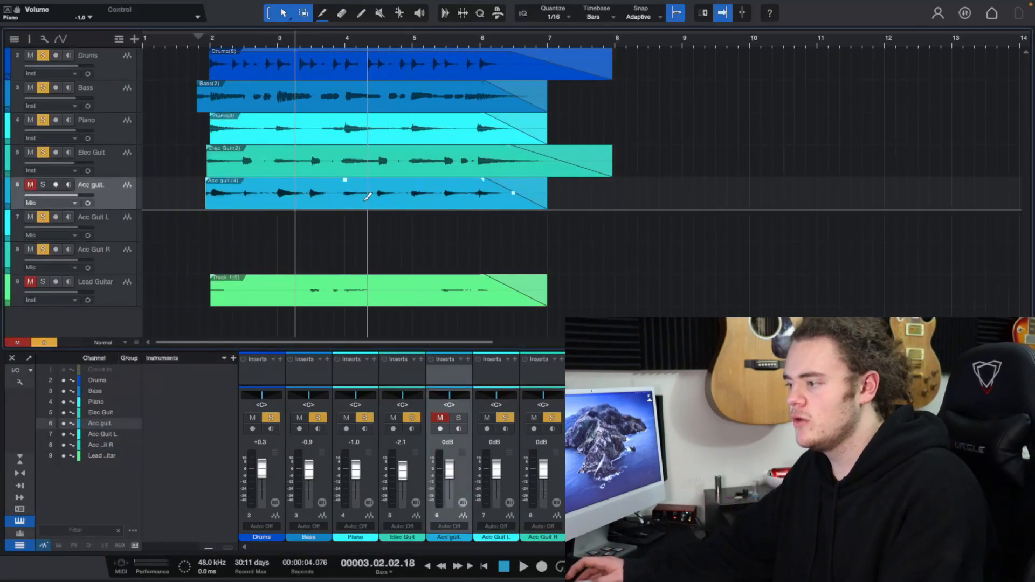
{"action": "left_click_drag", "start_coordinate": [211, 42], "coordinate": [350, 47]}
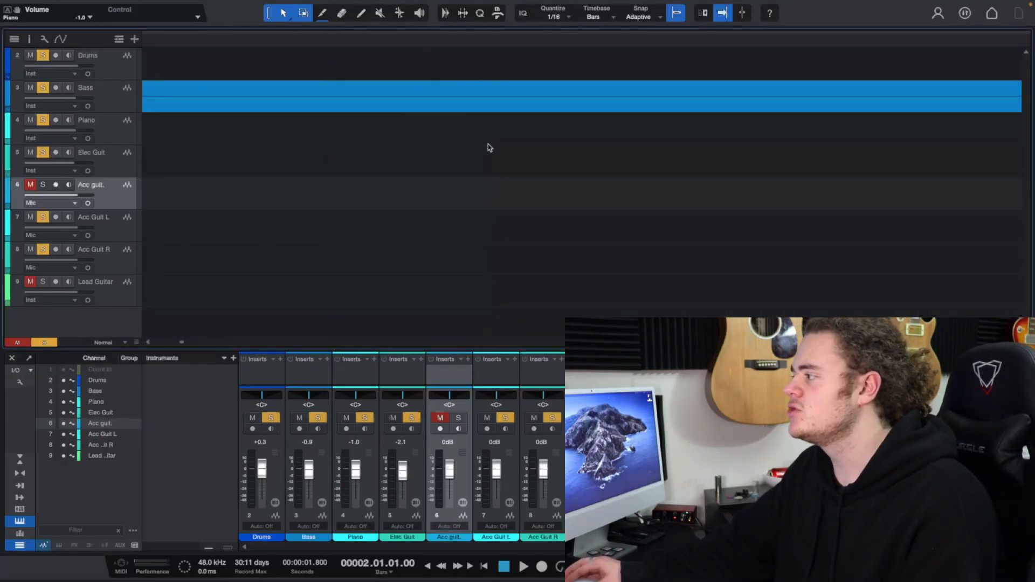
{"action": "scroll", "coordinate": [489, 148], "scroll_direction": "right", "scroll_amount": 10}
{"action": "scroll", "coordinate": [506, 148], "scroll_direction": "left", "scroll_amount": 6}
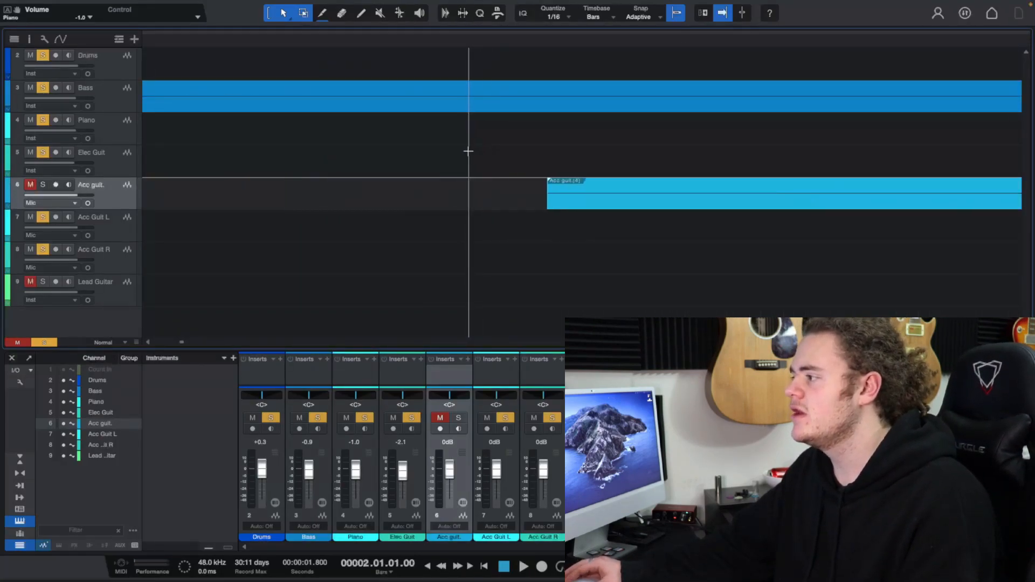
{"action": "left_click", "coordinate": [606, 45]}
{"action": "left_click", "coordinate": [111, 236]}
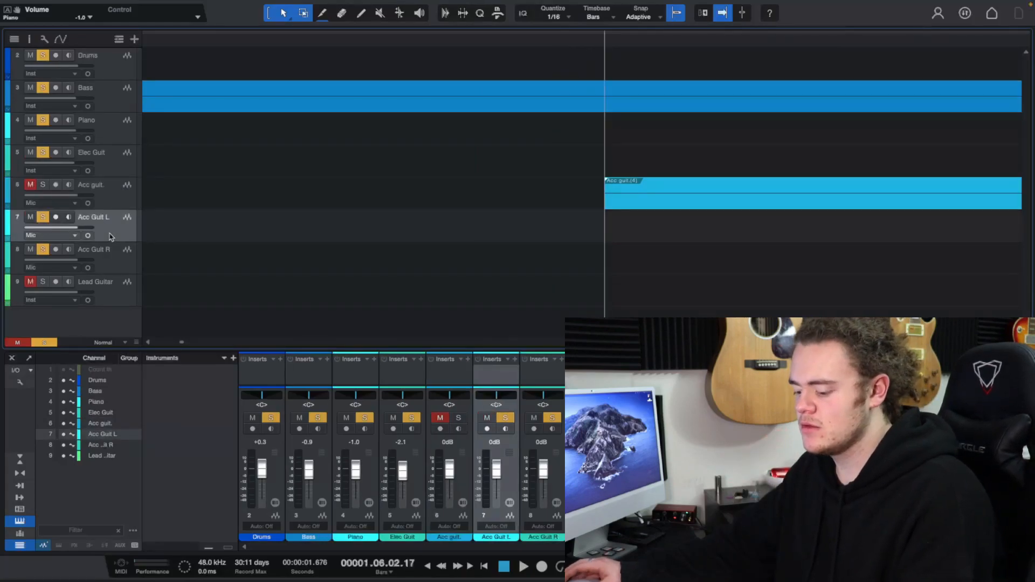
{"action": "key", "text": "ctrl+v"}
{"action": "left_click", "coordinate": [113, 261]}
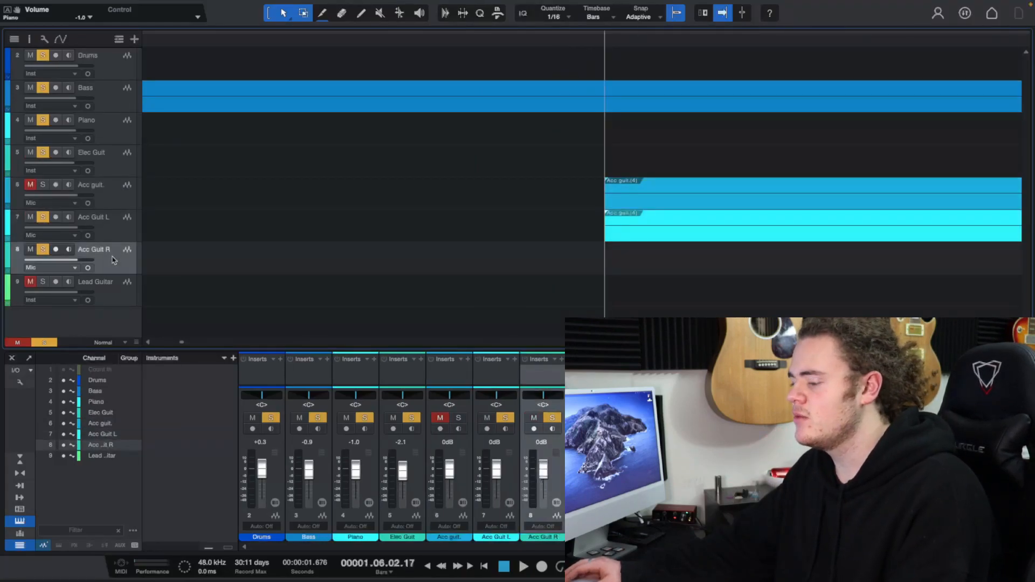
{"action": "key", "text": "ctrl+v"}
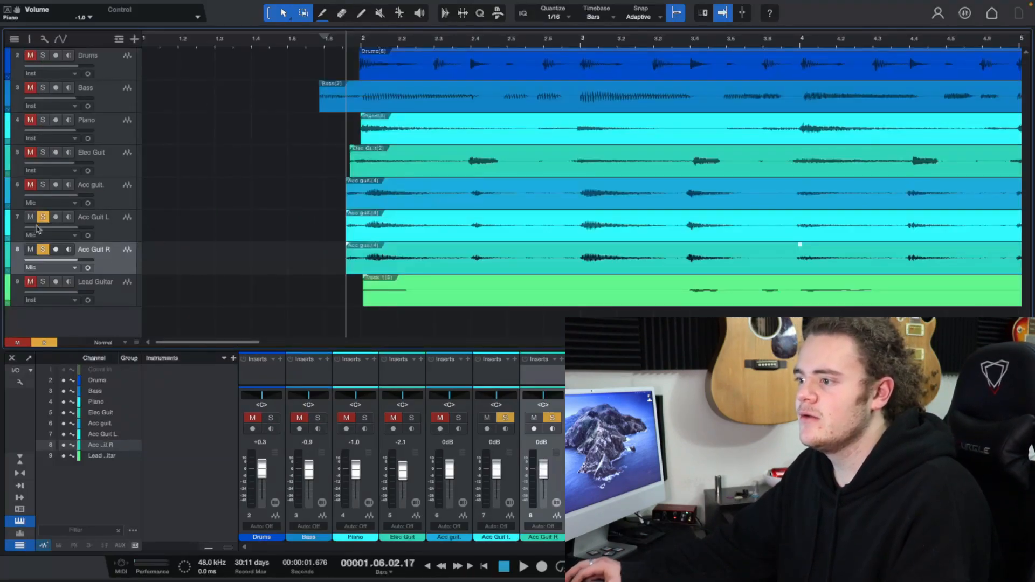
Mute the original Acc guit. track after a short playback check and hide it from the arrangement and mixer
{"action": "key", "text": "space"}
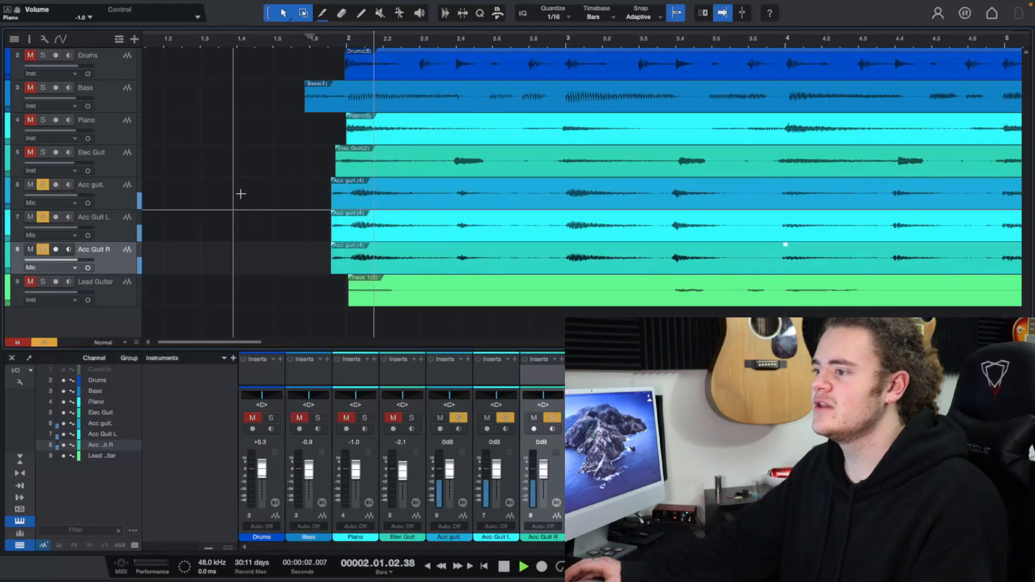
{"action": "key", "text": "space"}
{"action": "left_click", "coordinate": [109, 204]}
{"action": "left_click", "coordinate": [30, 184]}
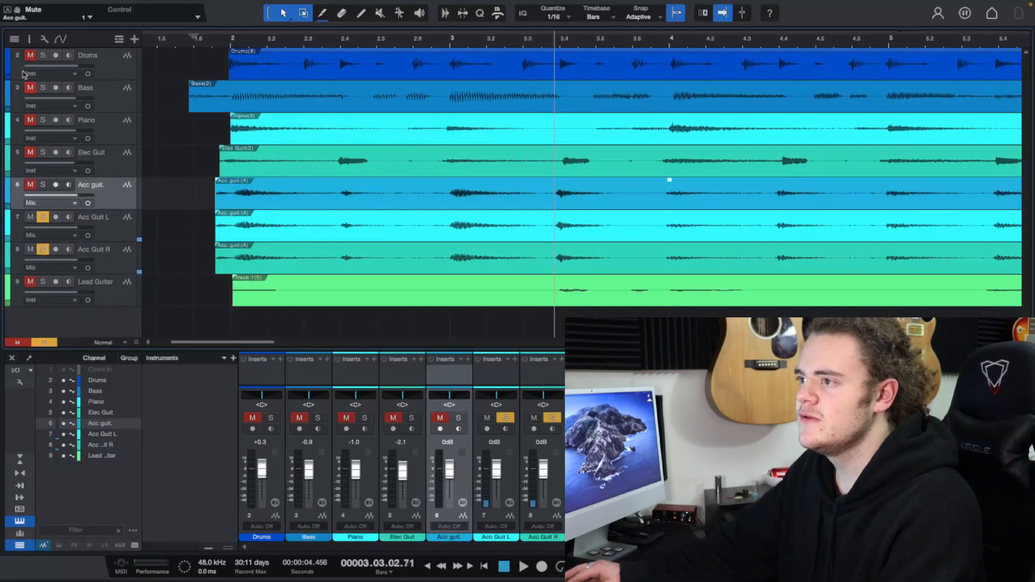
{"action": "left_click", "coordinate": [14, 38]}
{"action": "left_click", "coordinate": [32, 127]}
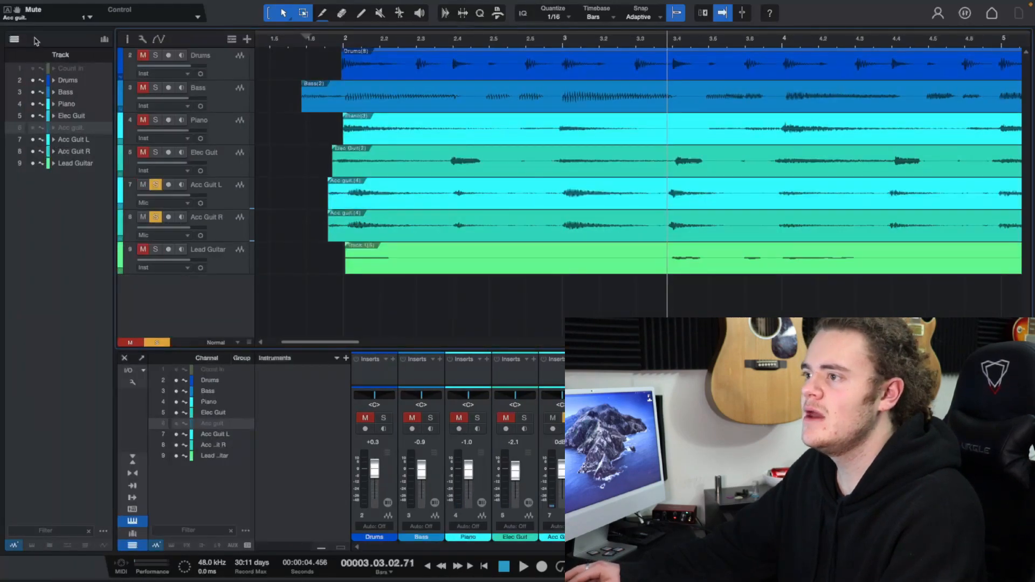
{"action": "left_click", "coordinate": [15, 39]}
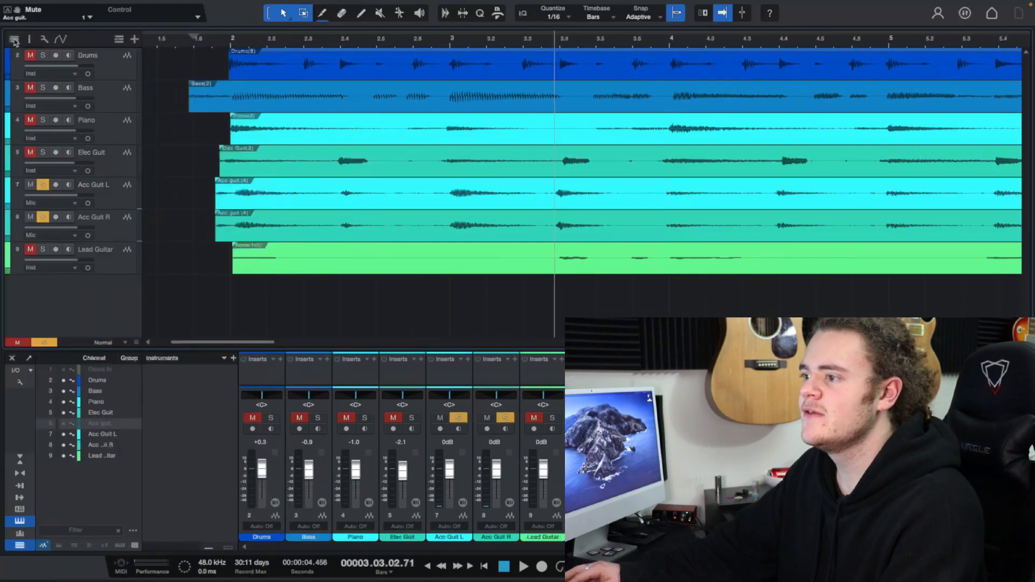
Pan Acc Guit L hard left and Acc Guit R hard right, and play both from just before bar 2
{"action": "left_click", "coordinate": [107, 195]}
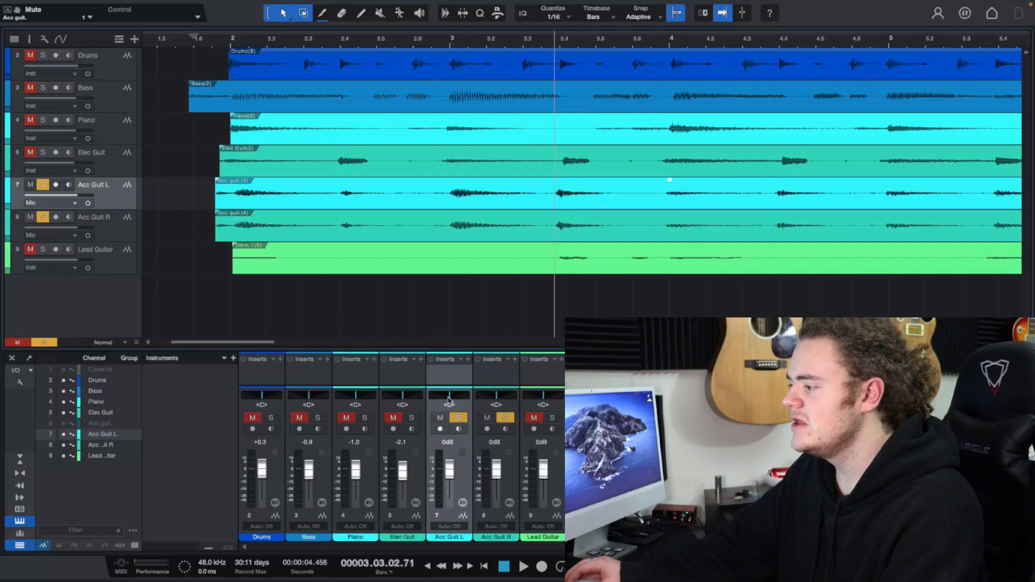
{"action": "left_click_drag", "start_coordinate": [450, 400], "coordinate": [445, 400]}
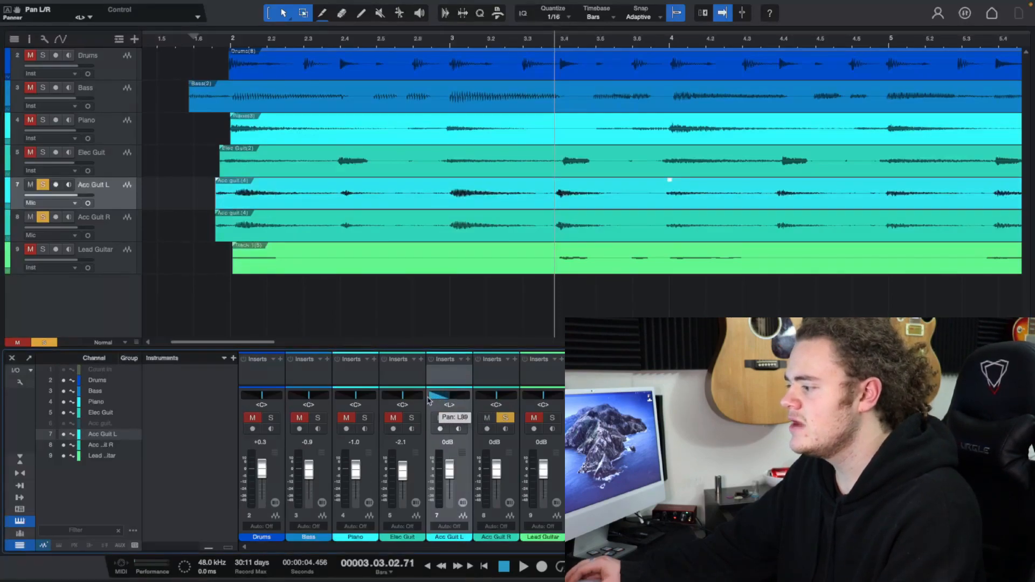
{"action": "left_click_drag", "start_coordinate": [504, 400], "coordinate": [524, 400]}
{"action": "left_click", "coordinate": [204, 42]}
{"action": "key", "text": "space"}
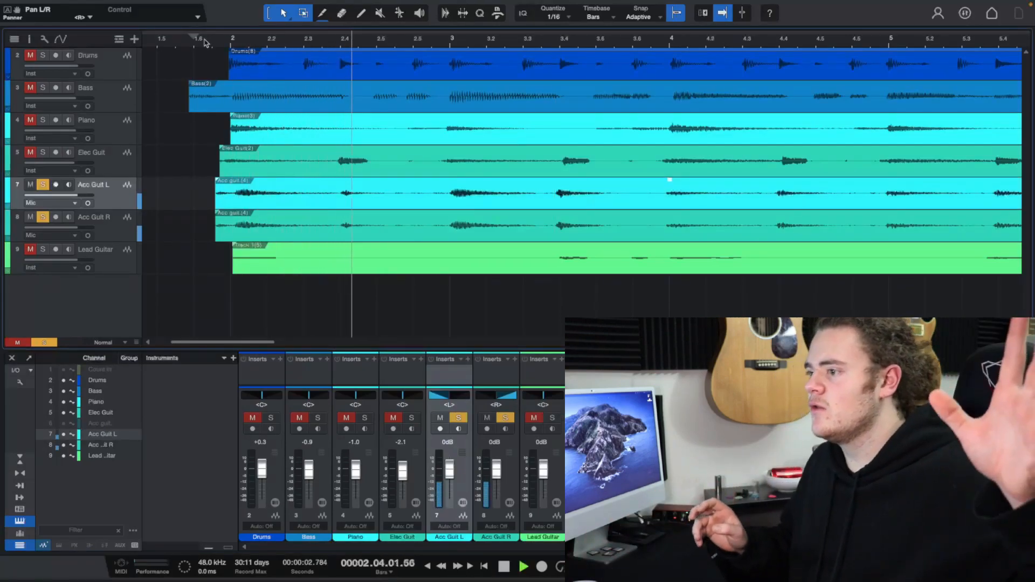
{"action": "key", "text": "space"}
Insert Room Reverb on the Acc Guit L channel and load its Cathedral preset
{"action": "left_click", "coordinate": [466, 362]}
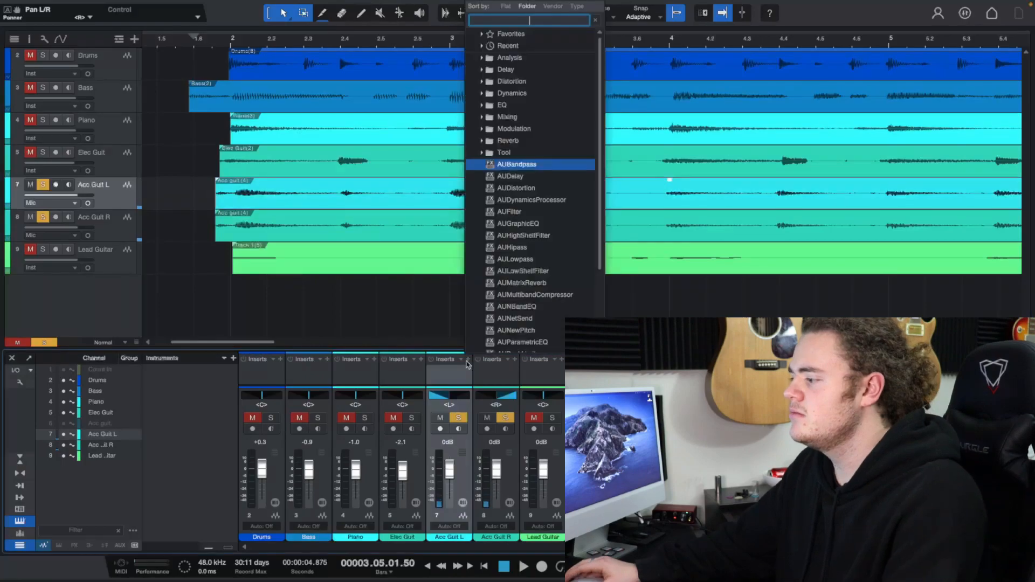
{"action": "type", "text": "Reverb"}
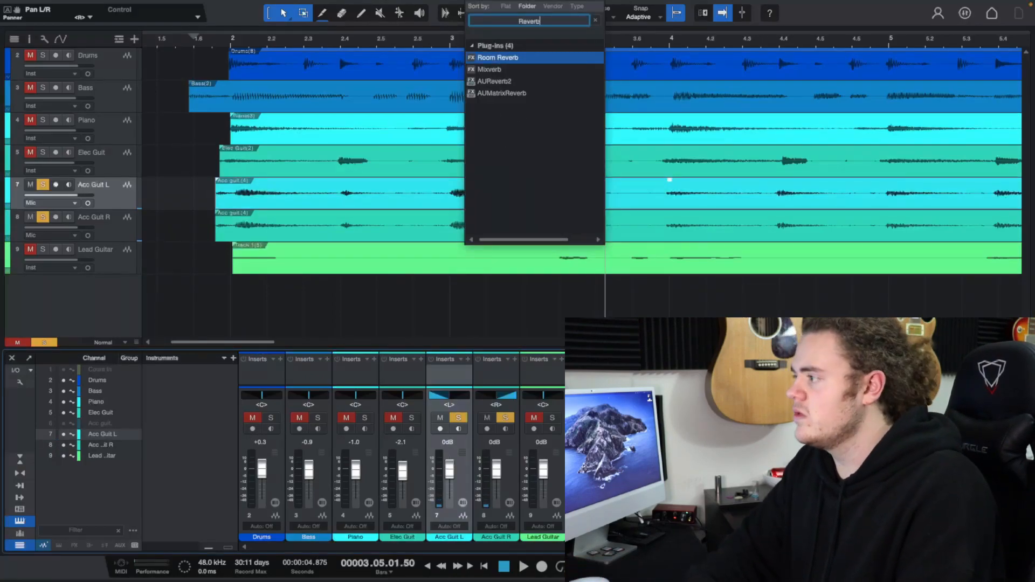
{"action": "key", "text": "Return"}
{"action": "left_click_drag", "start_coordinate": [643, 29], "coordinate": [434, 28]}
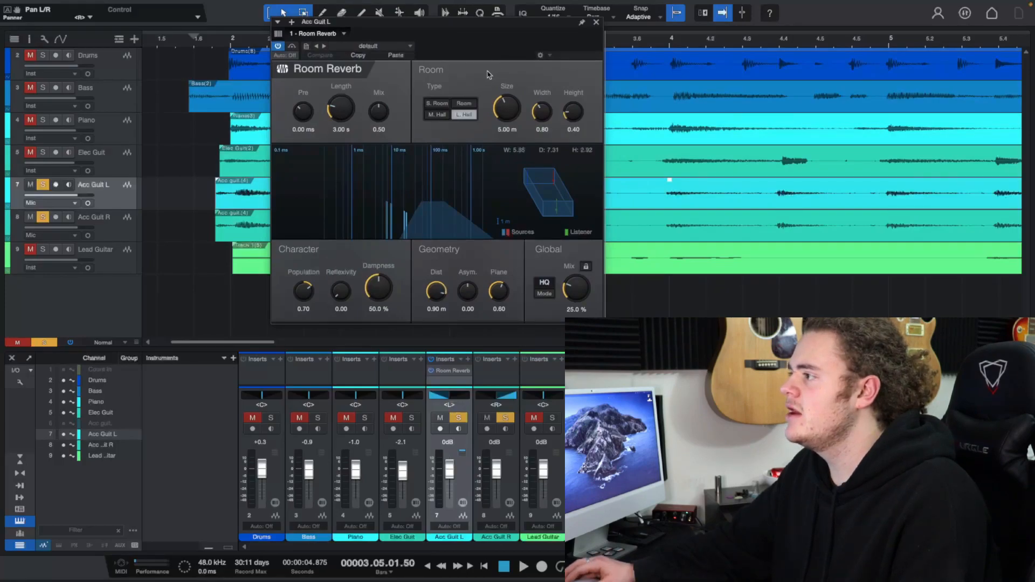
{"action": "left_click", "coordinate": [394, 47]}
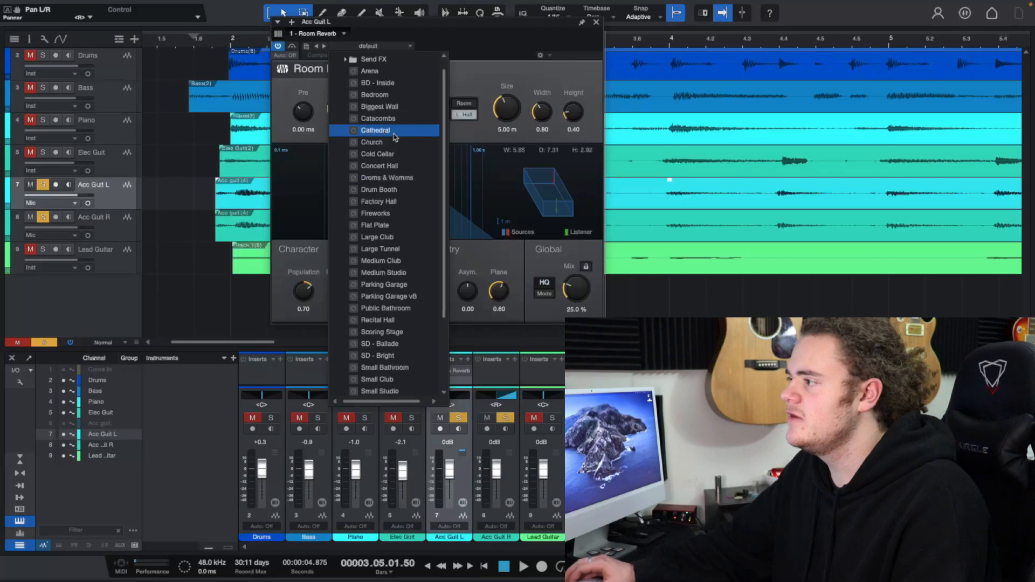
{"action": "left_click", "coordinate": [394, 136]}
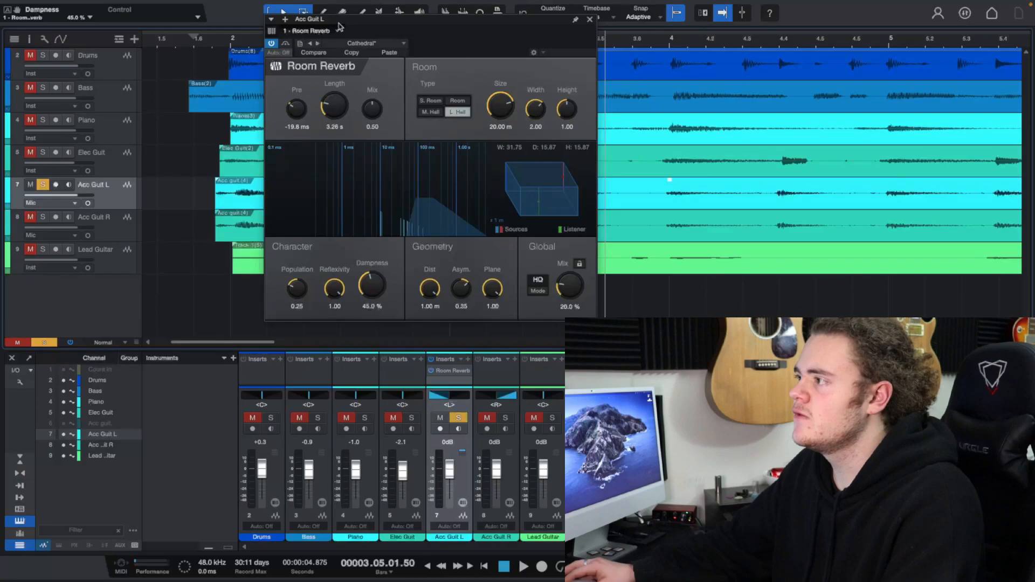
Play Acc Guit L from just before bar 2 and compare its sound with Room Reverb bypassed and enabled
{"action": "left_click_drag", "start_coordinate": [359, 20], "coordinate": [523, 22]}
{"action": "left_click", "coordinate": [434, 46]}
{"action": "key", "text": "space"}
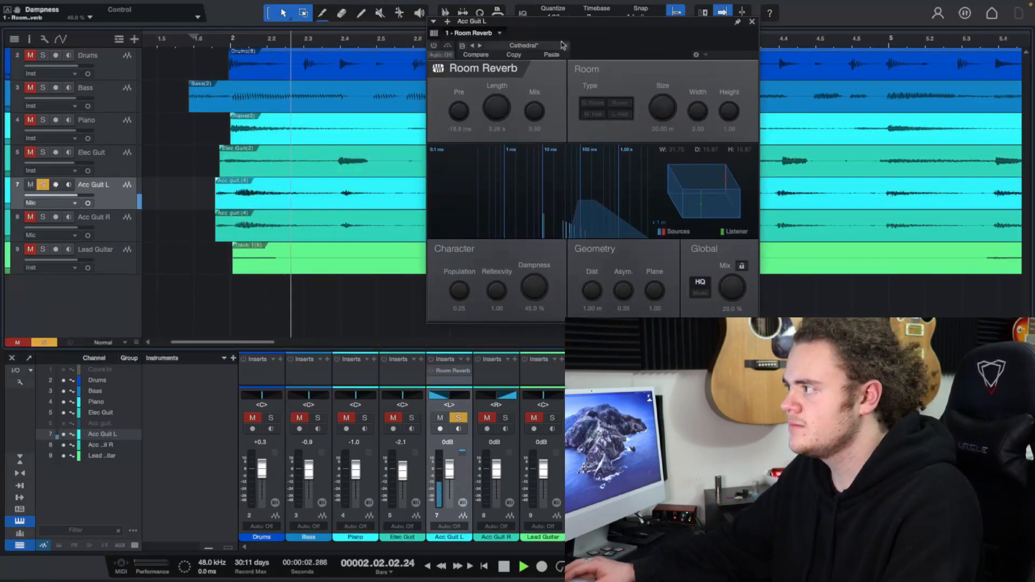
{"action": "left_click_drag", "start_coordinate": [625, 29], "coordinate": [881, 38]}
{"action": "scroll", "coordinate": [562, 49], "scroll_direction": "down", "scroll_amount": 5}
{"action": "left_click_drag", "start_coordinate": [233, 37], "coordinate": [224, 37]}
{"action": "left_click", "coordinate": [231, 43]}
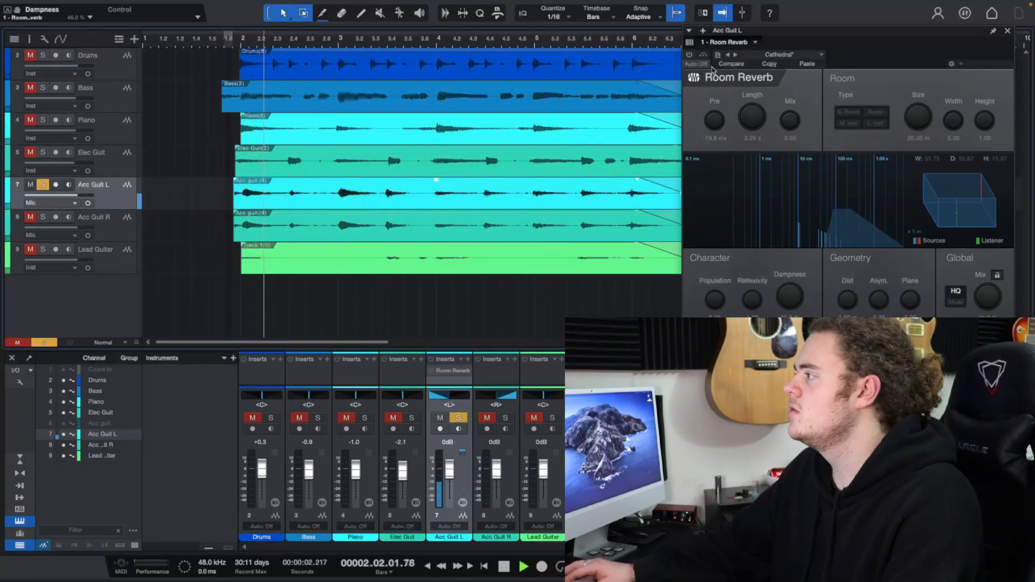
{"action": "left_click", "coordinate": [688, 54]}
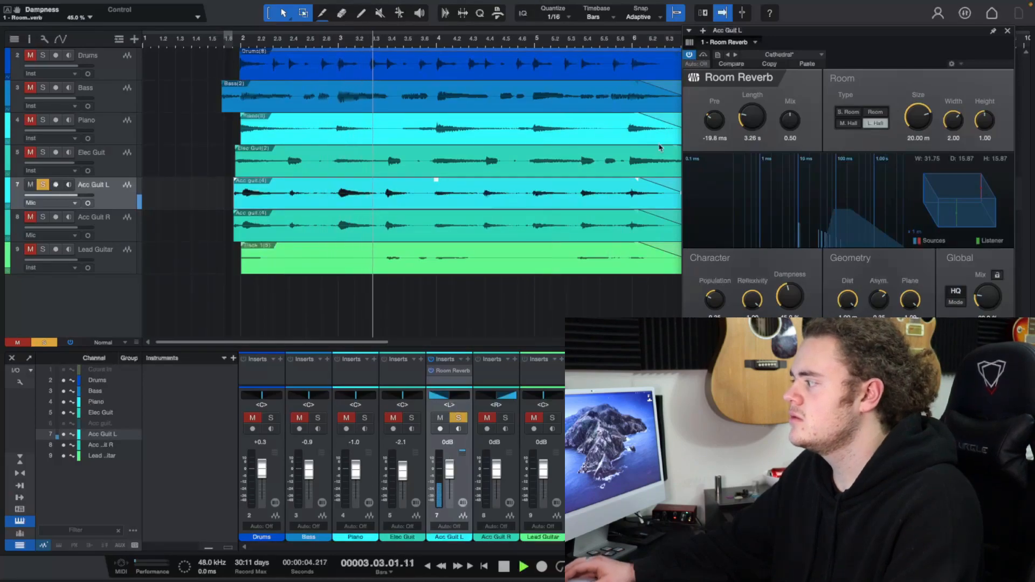
Set the Acc Guit L reverb's Dampness to 31%, close the plug-in window and stop playback
{"action": "left_click_drag", "start_coordinate": [799, 302], "coordinate": [788, 314]}
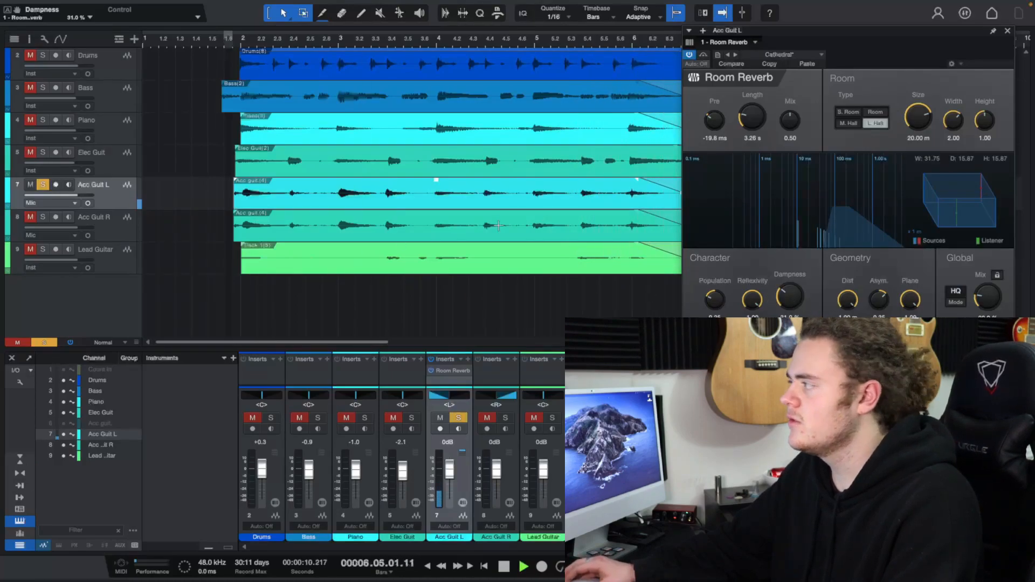
{"action": "left_click", "coordinate": [1004, 32]}
{"action": "key", "text": "space"}
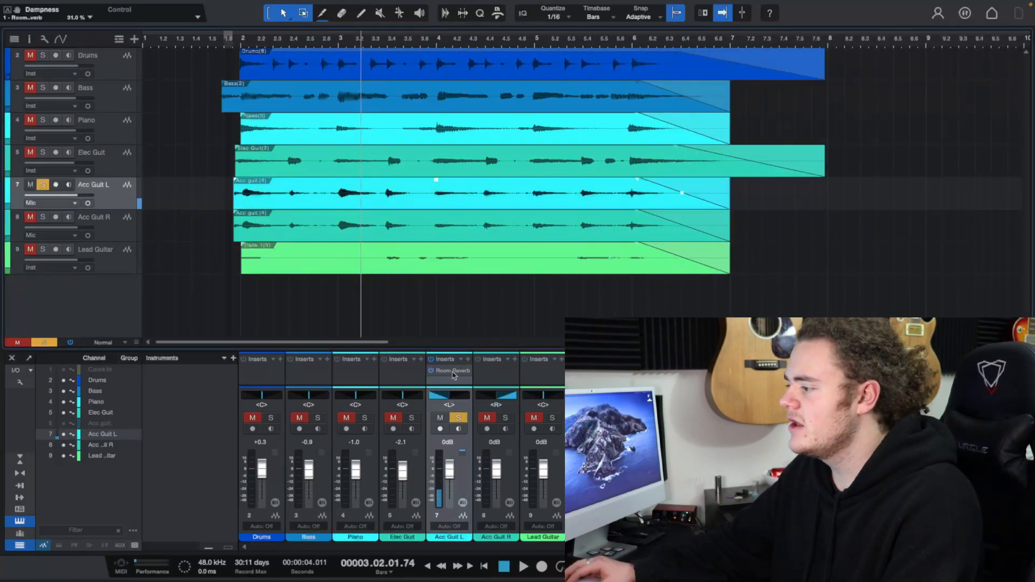
Copy the Room Reverb from Acc Guit L to Acc Guit R and add Acc Guit R to the soloed tracks
{"action": "left_click_drag", "start_coordinate": [477, 376], "coordinate": [492, 372]}
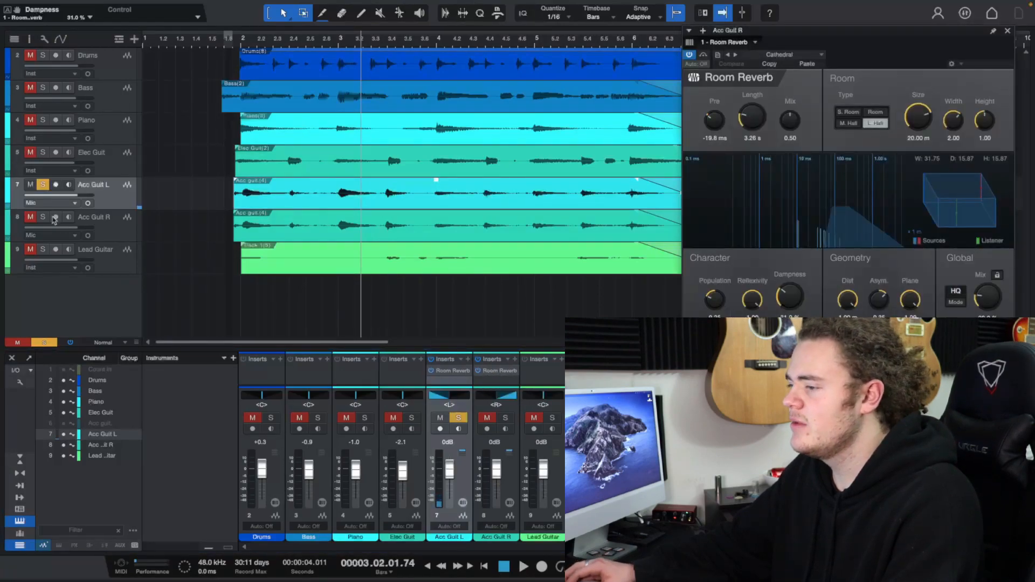
{"action": "left_click", "coordinate": [44, 217]}
{"action": "left_click_drag", "start_coordinate": [861, 37], "coordinate": [726, 35]}
{"action": "left_click", "coordinate": [871, 29]}
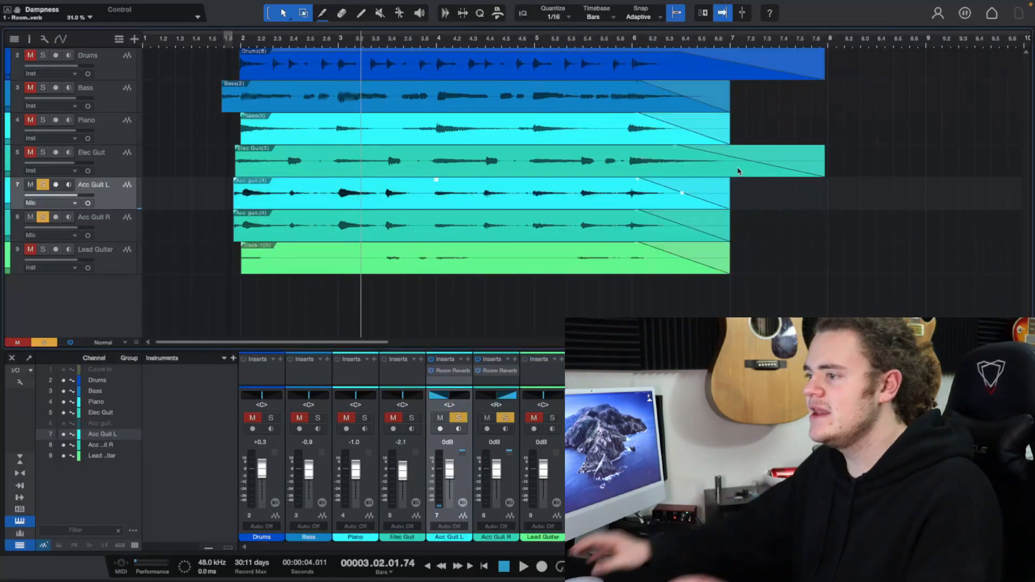
Lower the Acc Guit L and Acc Guit R faders together to -5.5 dB during playback and clear their solos
{"action": "left_click", "coordinate": [310, 214]}
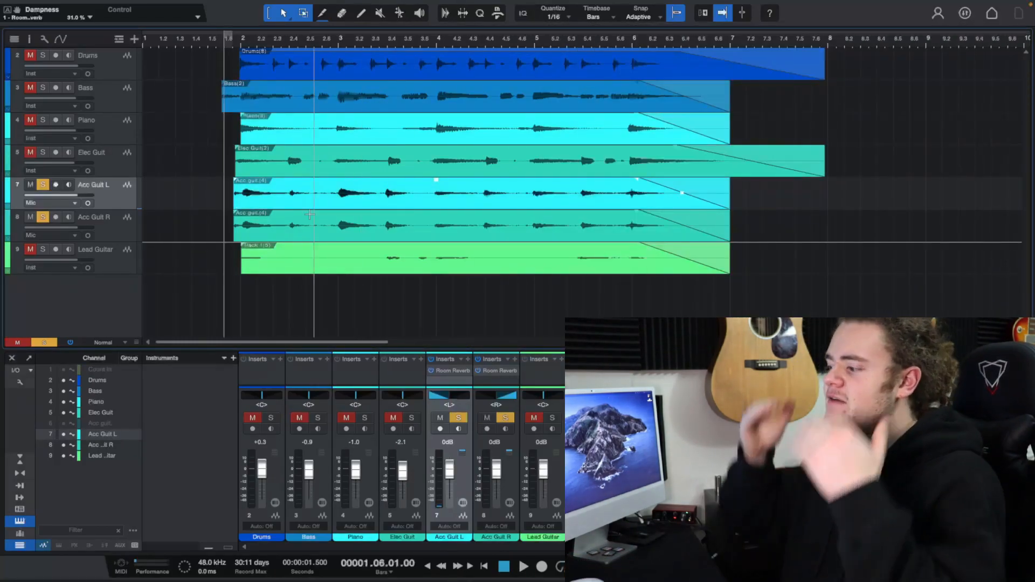
{"action": "key", "text": "space"}
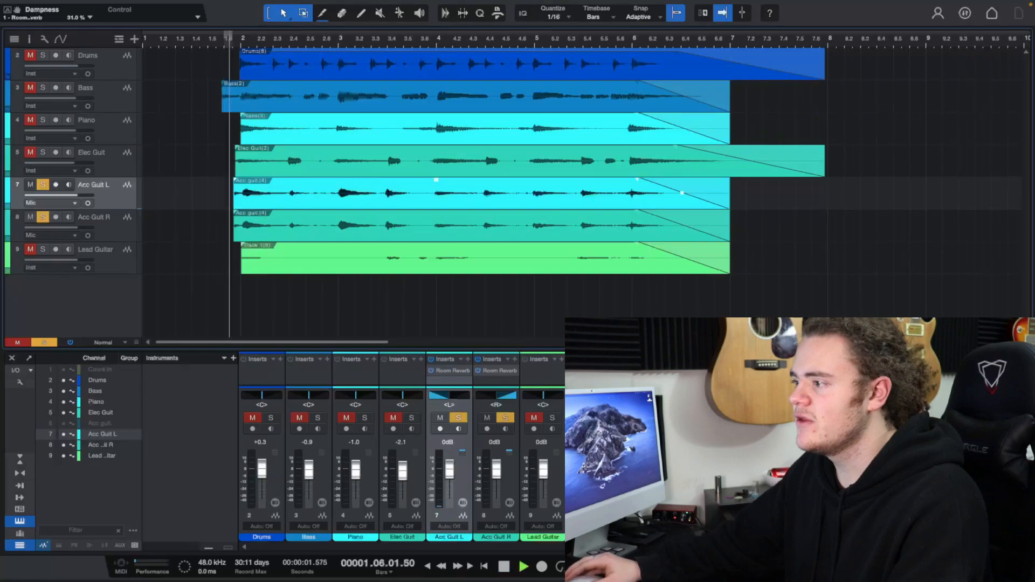
{"action": "left_click", "coordinate": [484, 414]}
{"action": "left_click", "coordinate": [467, 411], "text": "shift"}
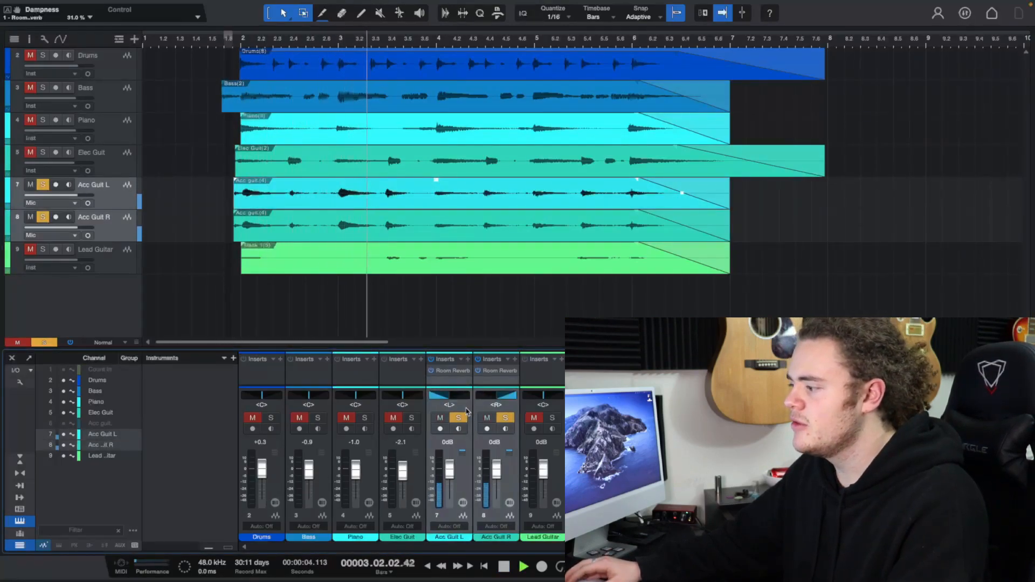
{"action": "left_click_drag", "start_coordinate": [449, 469], "coordinate": [451, 474]}
{"action": "left_click", "coordinate": [458, 419]}
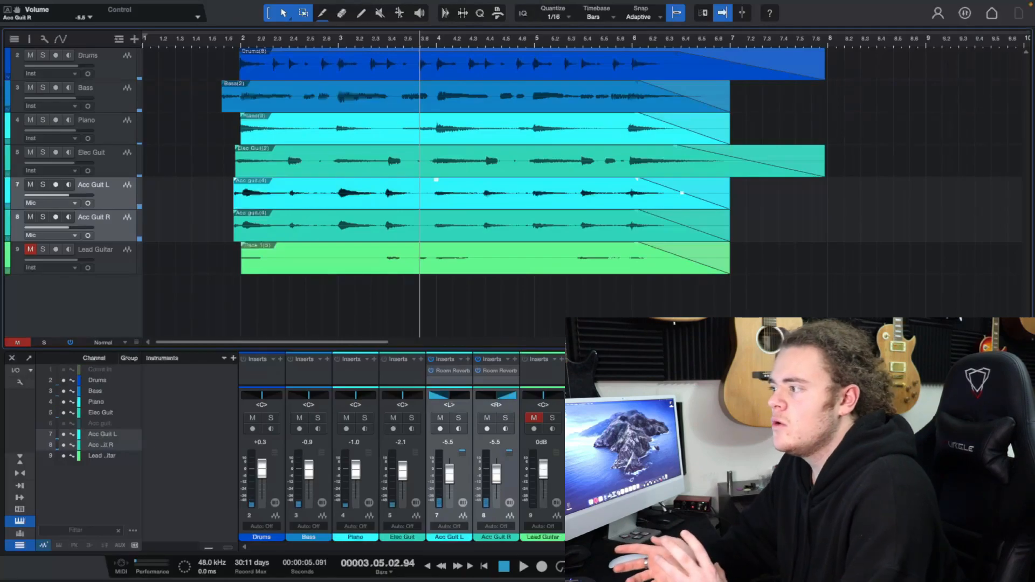
Solo Elec Guit for a short listen from around bar 2 and clear the solo
{"action": "left_click", "coordinate": [102, 163]}
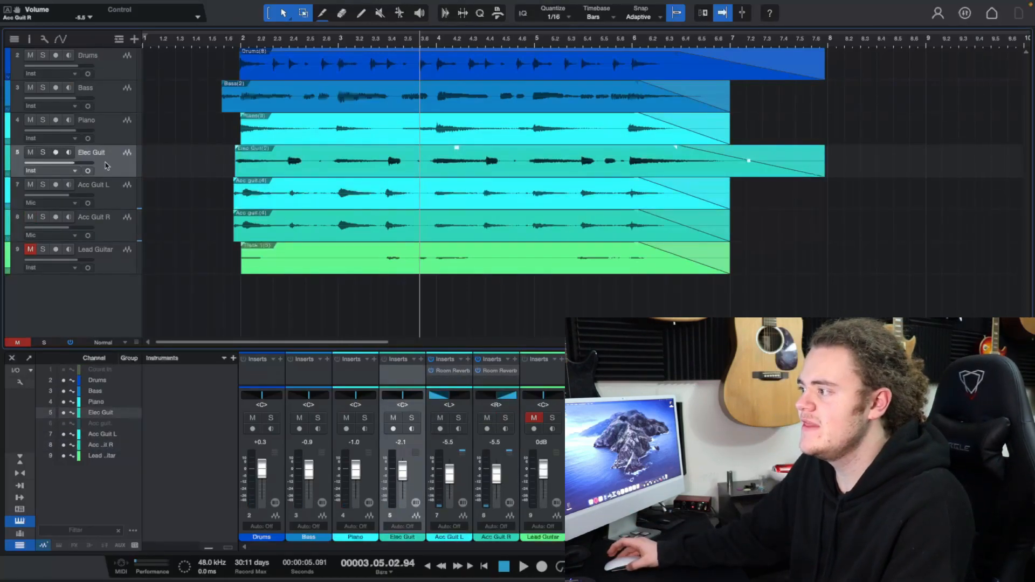
{"action": "left_click", "coordinate": [230, 74]}
{"action": "left_click", "coordinate": [42, 152]}
{"action": "key", "text": "space"}
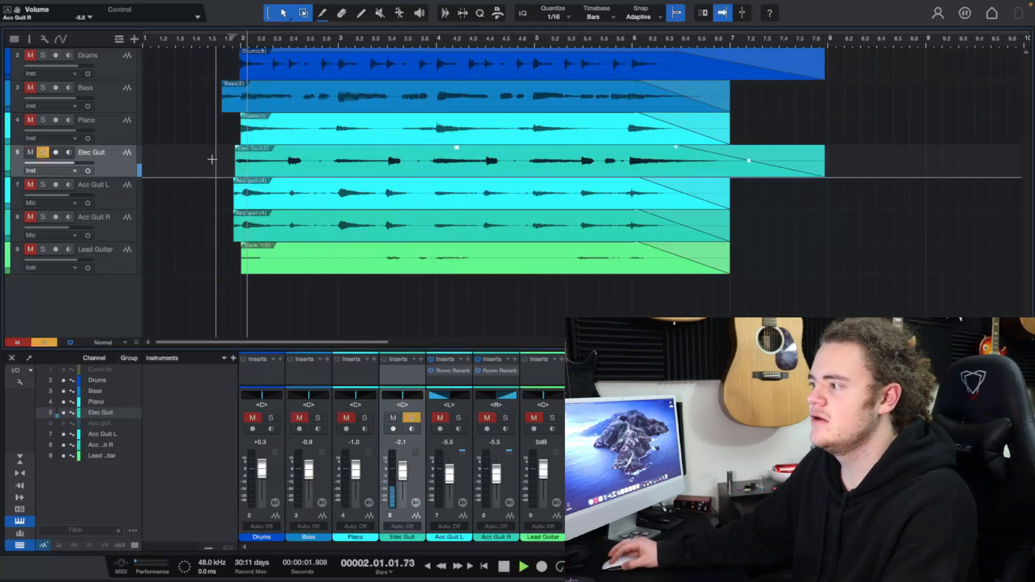
{"action": "key", "text": "space"}
{"action": "left_click", "coordinate": [41, 156]}
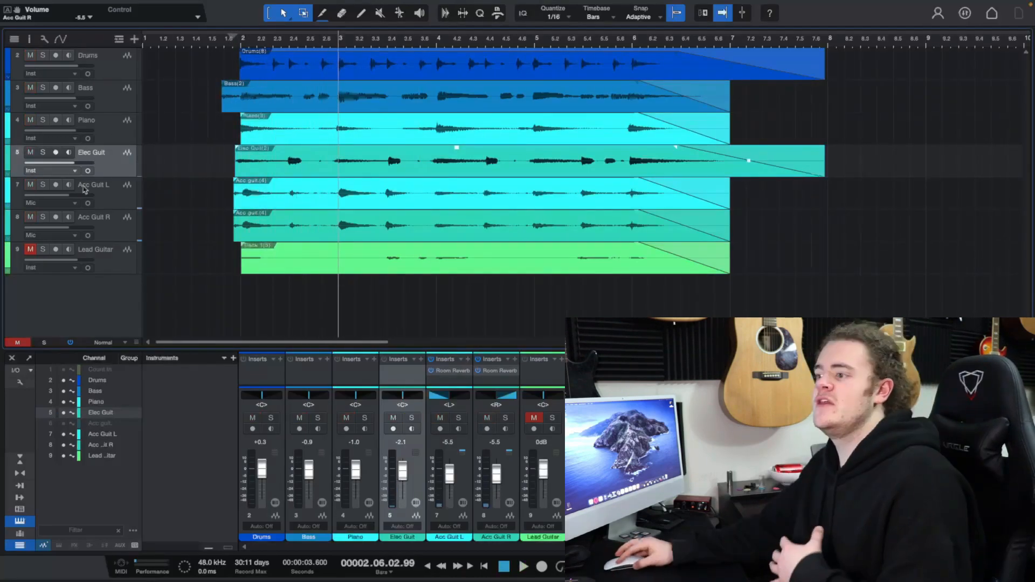
Stop playback, insert a Room Reverb on the Lead Guitar channel and load its Parking Garage preset
{"action": "left_click", "coordinate": [117, 204]}
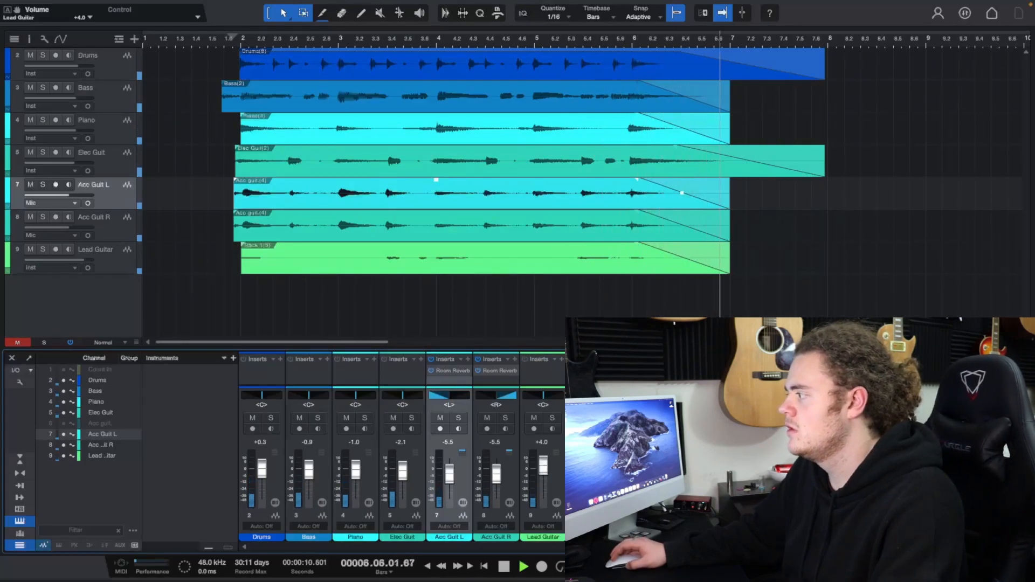
{"action": "key", "text": "space"}
{"action": "left_click", "coordinate": [561, 359]}
{"action": "type", "text": "rever"}
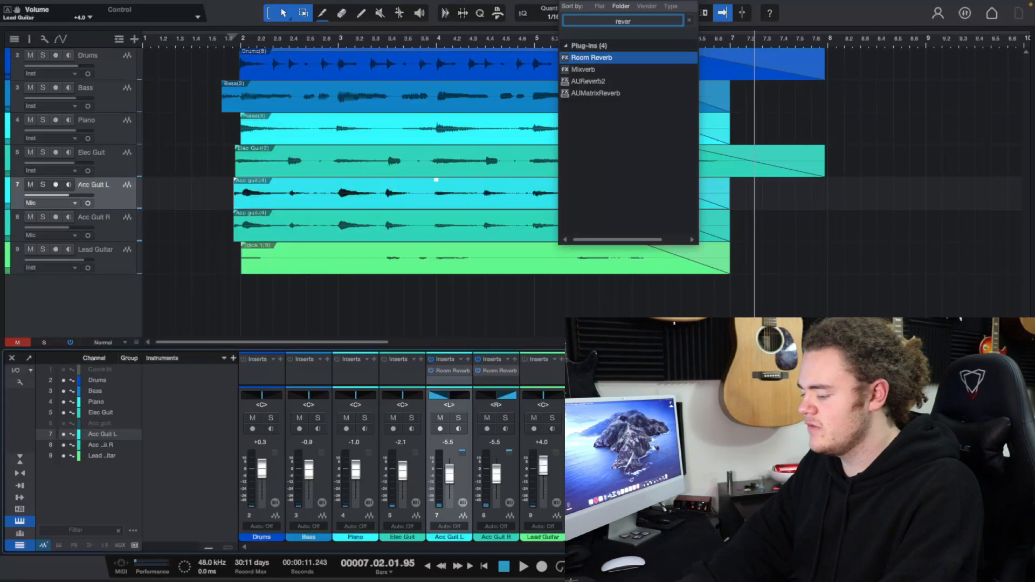
{"action": "key", "text": "Return"}
{"action": "left_click", "coordinate": [660, 53]}
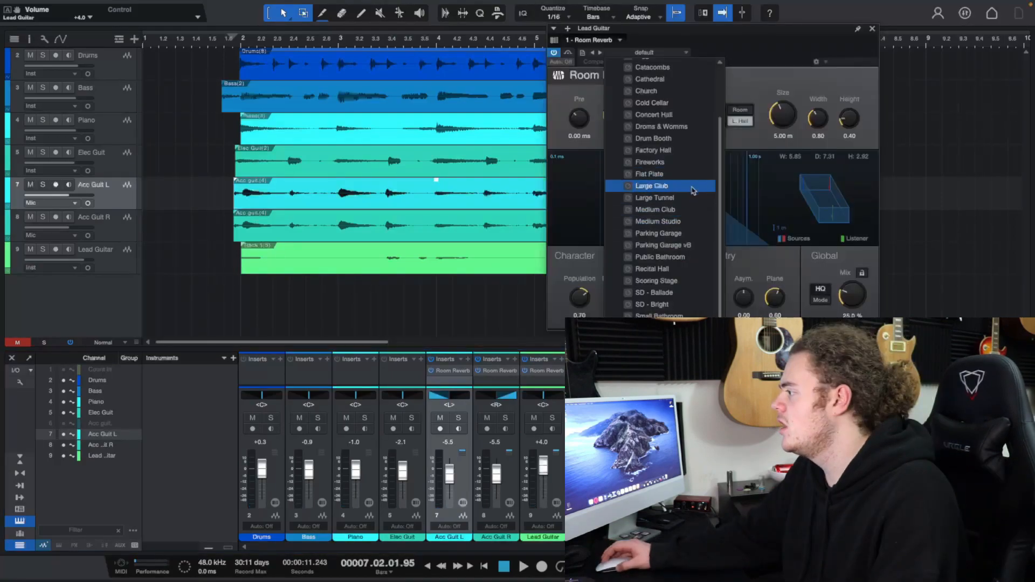
{"action": "left_click", "coordinate": [691, 237]}
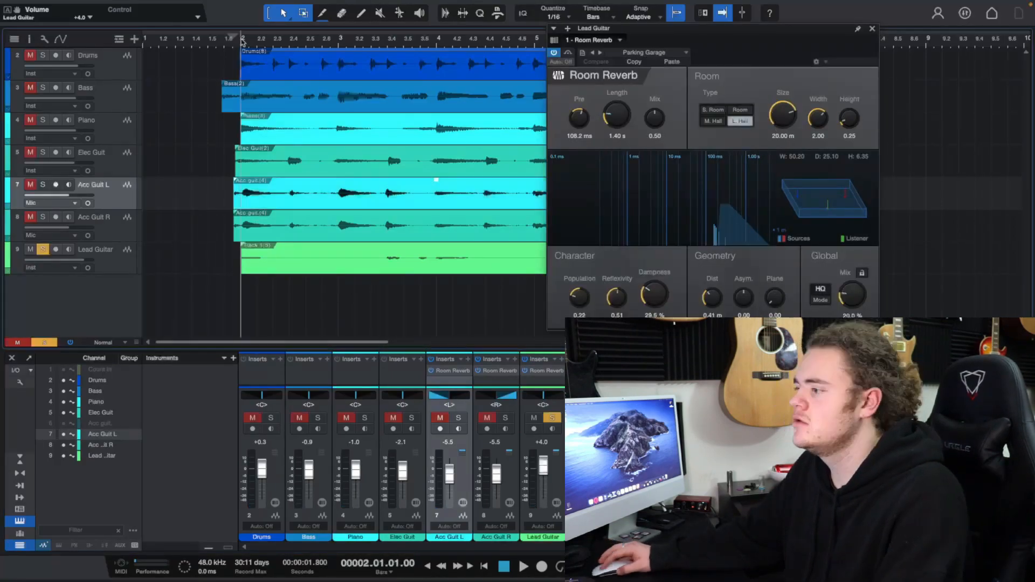
Listen to the soloed Lead Guitar reverb from bar 2, close the plug-in window and play through the full mix
{"action": "key", "text": "space"}
{"action": "key", "text": "space"}
{"action": "left_click", "coordinate": [872, 28]}
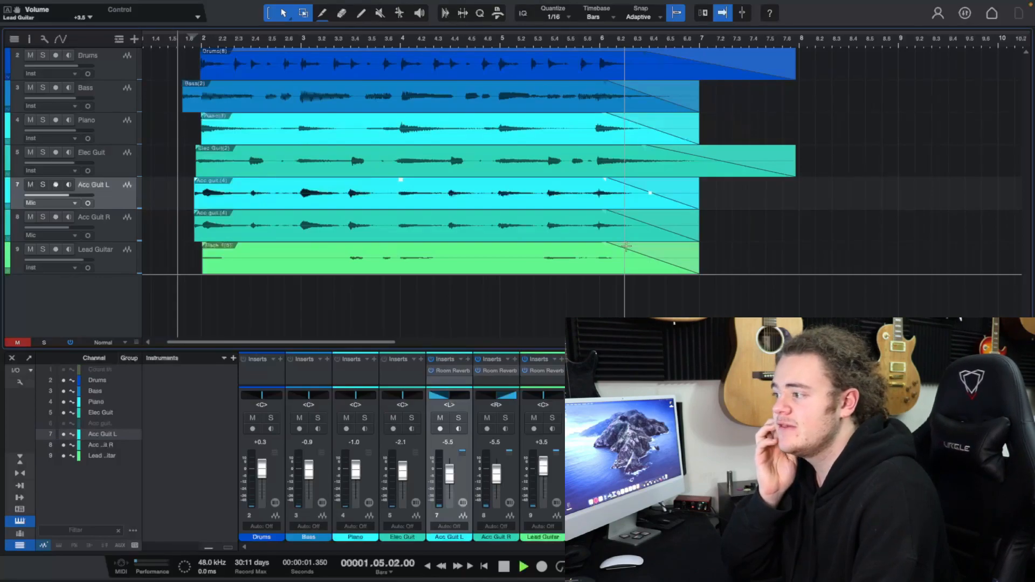
{"action": "key", "text": "space"}
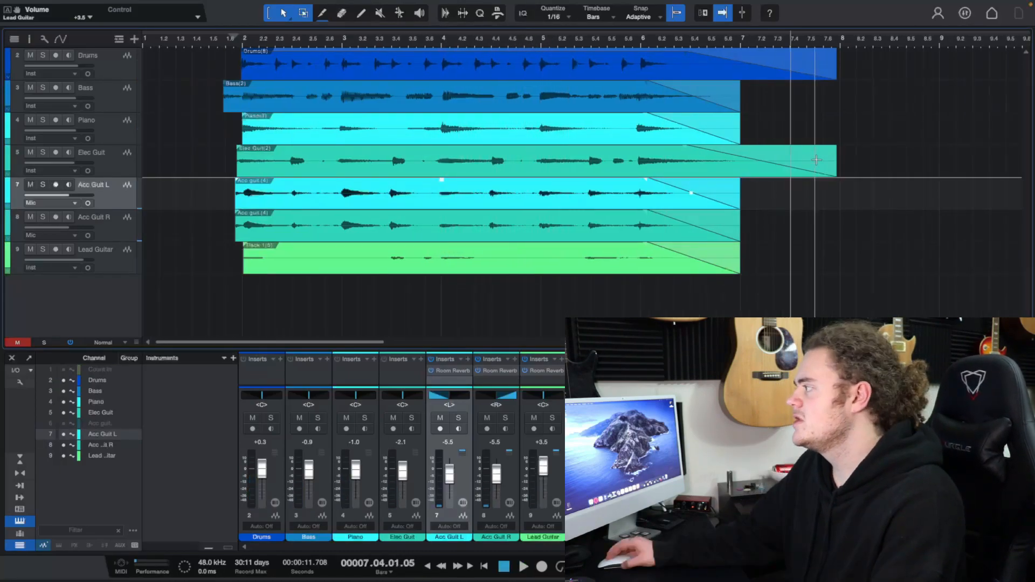
Set the loop range around all recorded clips, from just before bar 2 to about bar 8
{"action": "scroll", "coordinate": [864, 153], "scroll_direction": "right", "scroll_amount": 2}
{"action": "scroll", "coordinate": [858, 153], "scroll_direction": "left", "scroll_amount": 2}
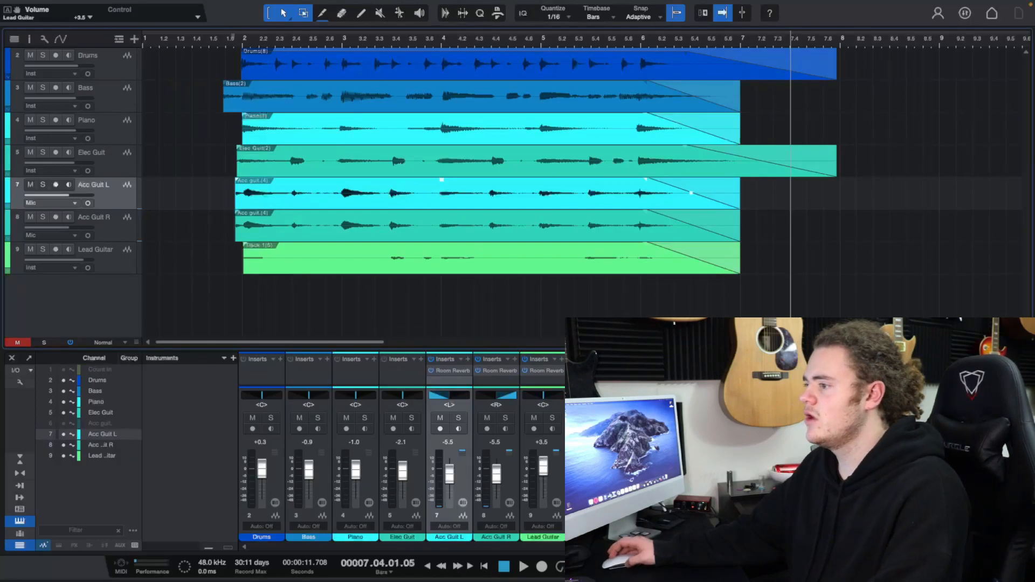
{"action": "key", "text": "w"}
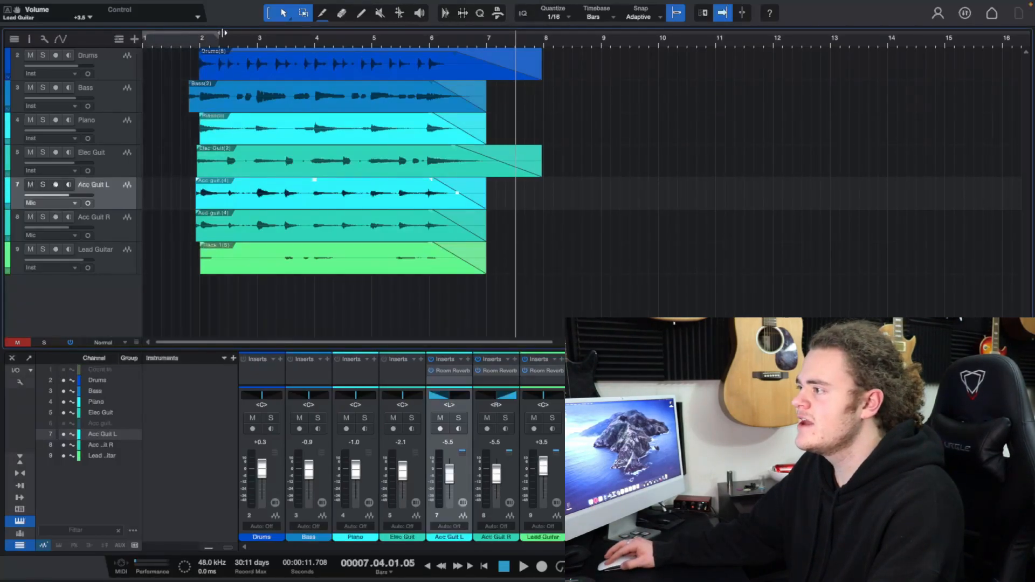
{"action": "left_click_drag", "start_coordinate": [218, 33], "coordinate": [534, 38]}
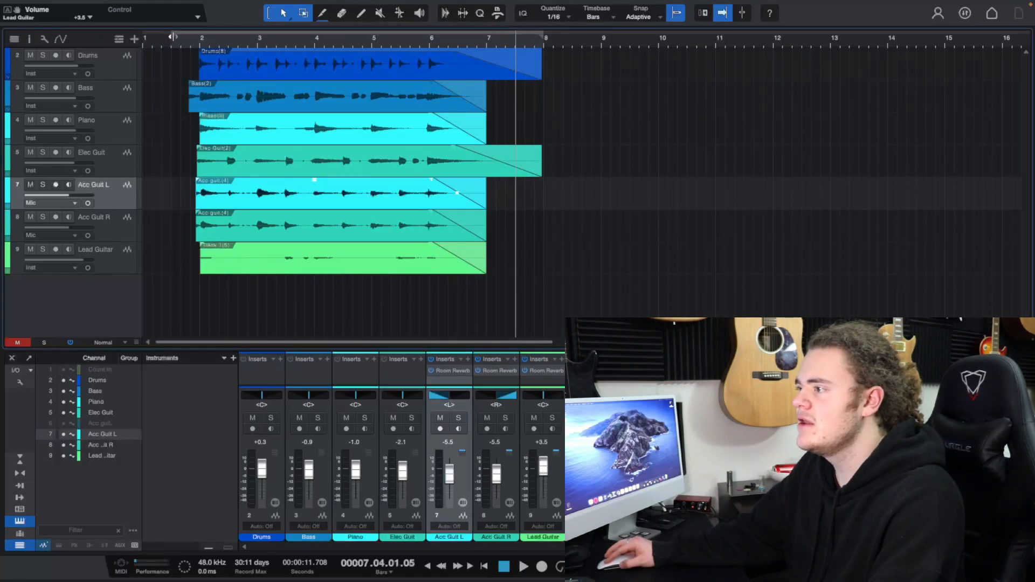
{"action": "left_click_drag", "start_coordinate": [177, 36], "coordinate": [183, 45]}
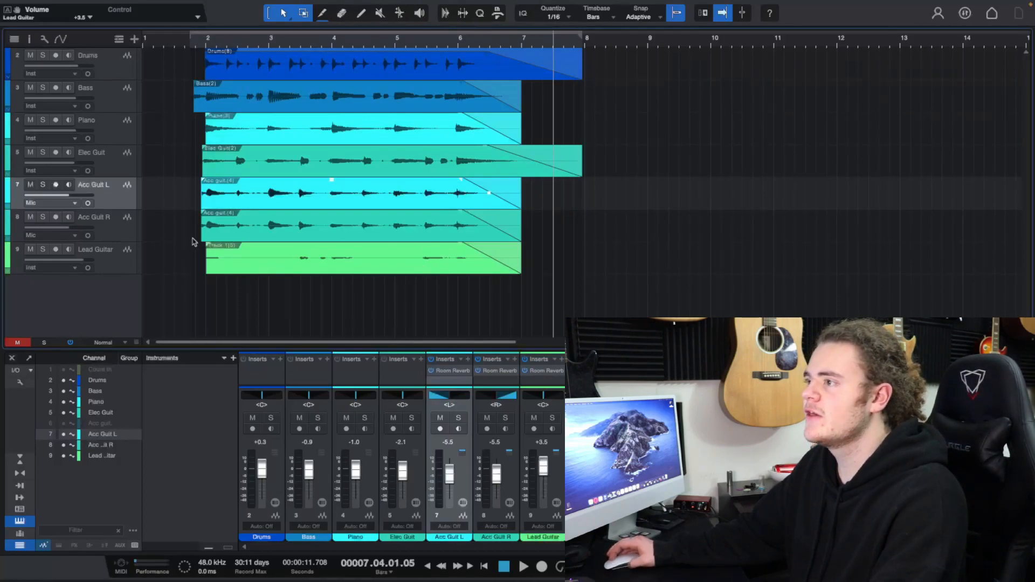
Export a mixdown of the loop range as a 16-bit, 44.1 kHz Wave file named DAW Final
{"action": "left_click", "coordinate": [132, 7]}
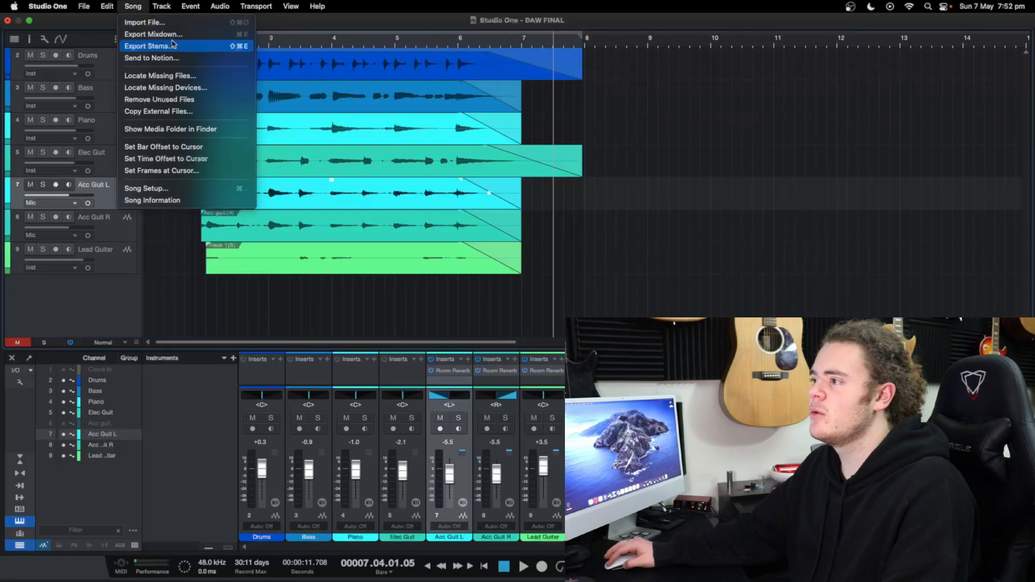
{"action": "left_click", "coordinate": [194, 37]}
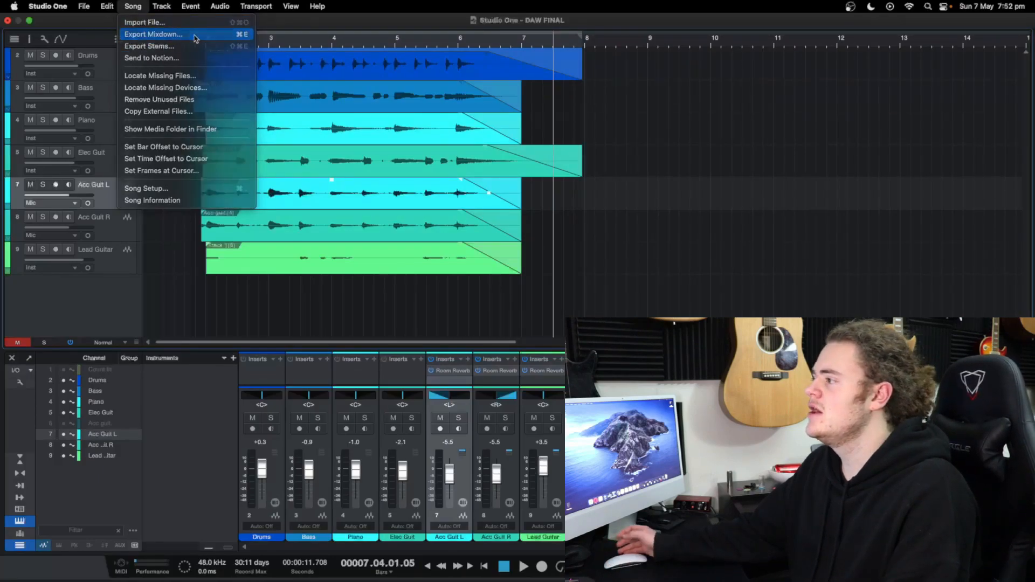
{"action": "left_click", "coordinate": [442, 98]}
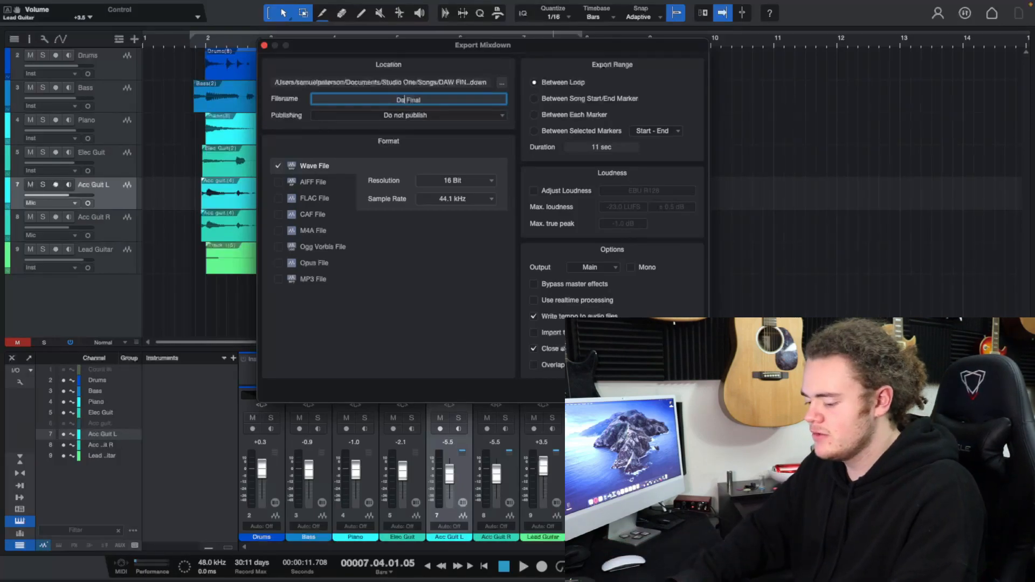
{"action": "type", "text": "AW"}
{"action": "key", "text": "Return"}
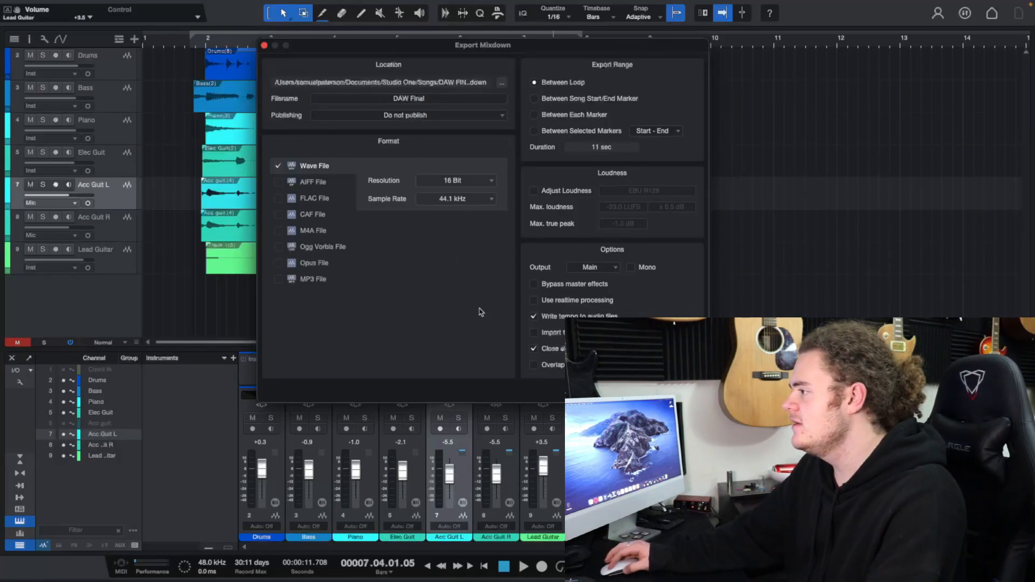
{"action": "left_click", "coordinate": [681, 391]}
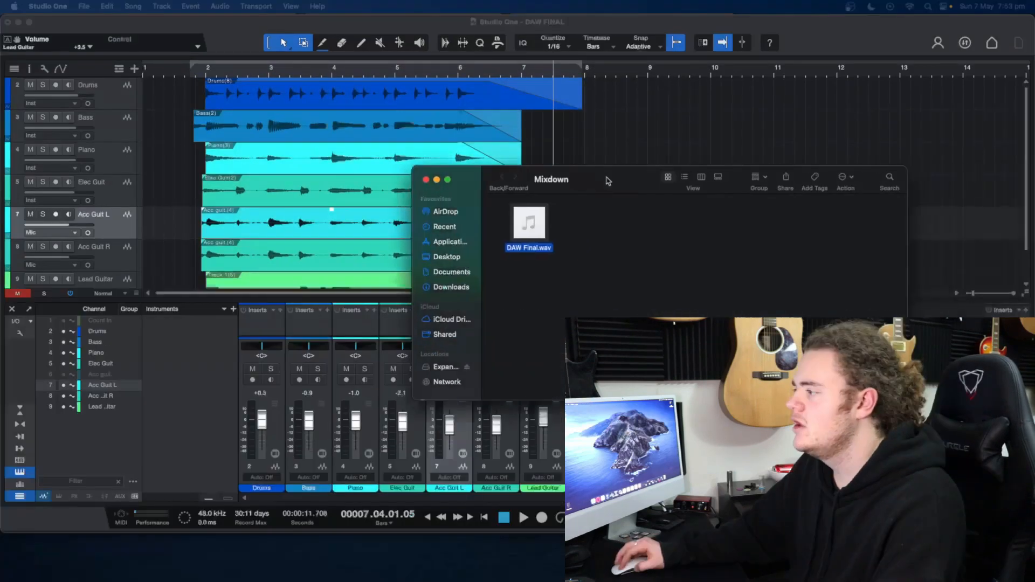
Move the Mixdown folder window aside and open the exported DAW Final.wav for playback
{"action": "left_click_drag", "start_coordinate": [605, 180], "coordinate": [323, 95]}
{"action": "left_click", "coordinate": [361, 185]}
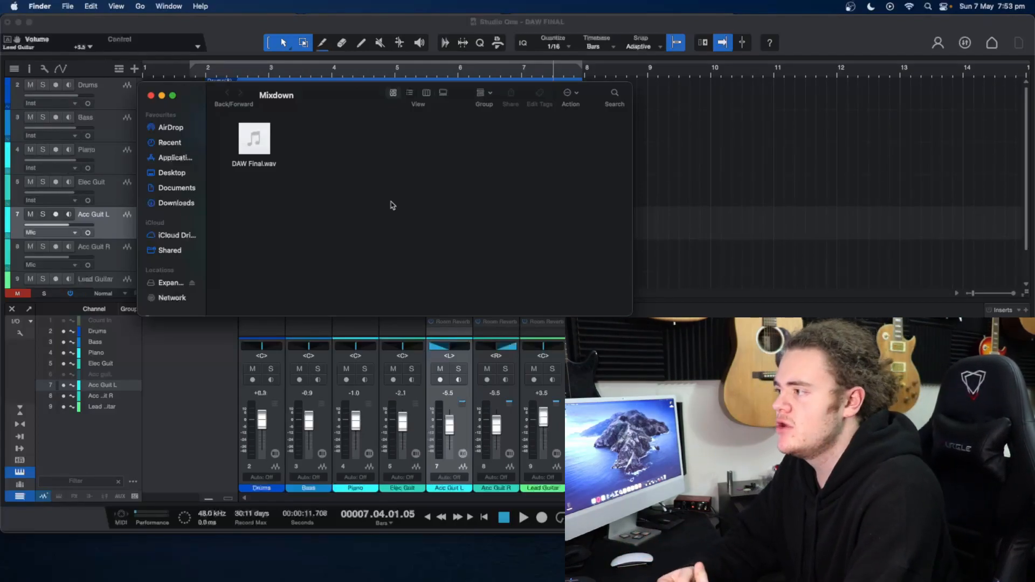
{"action": "double_click", "coordinate": [260, 149]}
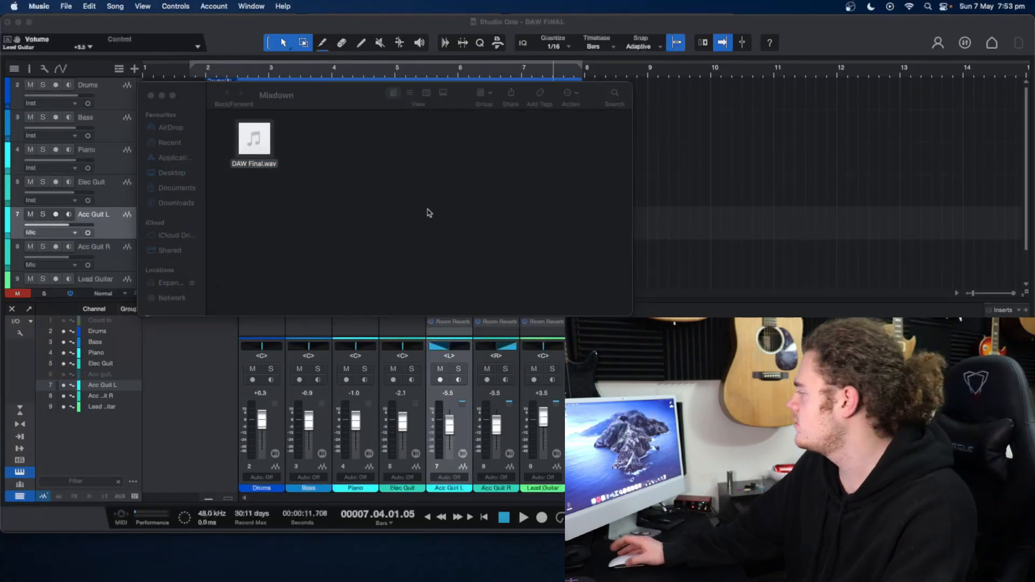